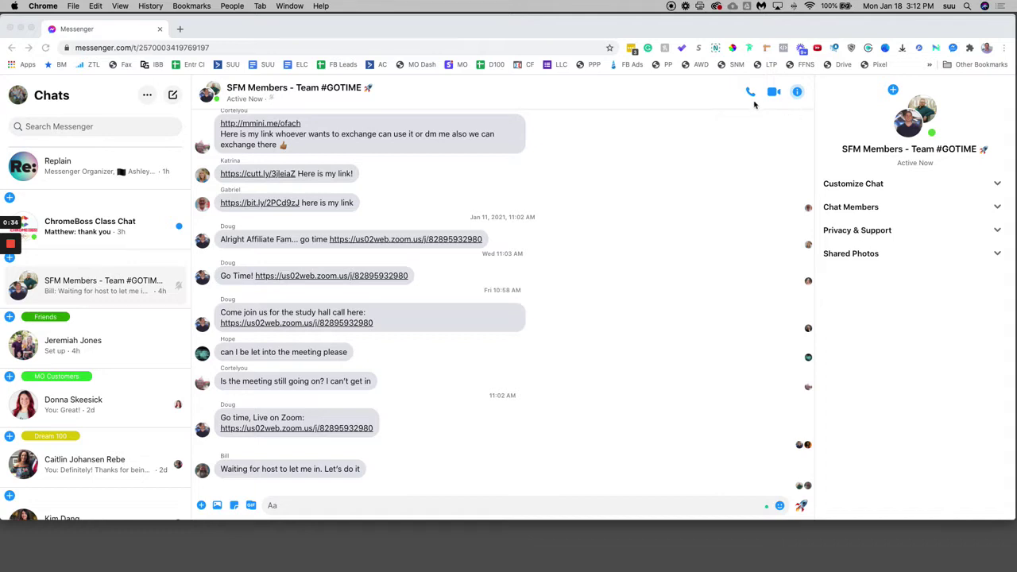
Open the Messenger Organizer extension and look through its folders and the list of assigned leads.
click(953, 49)
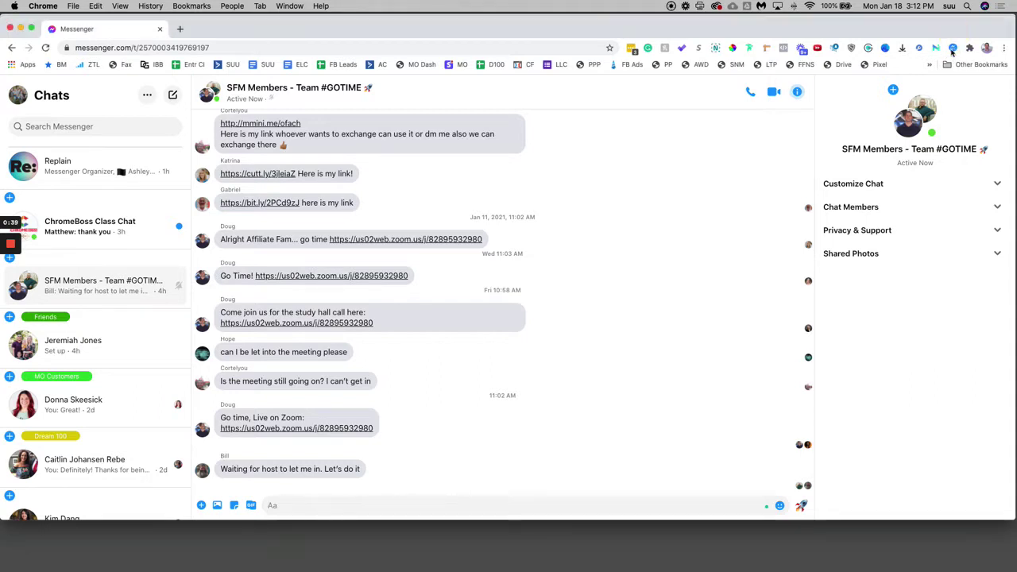
click(953, 48)
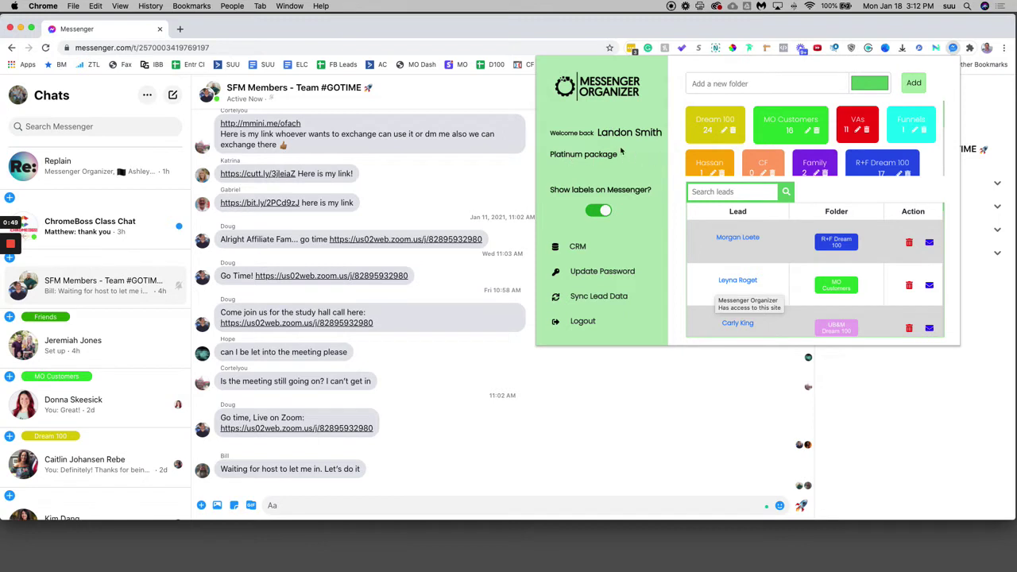
scroll(763, 150, down, 3)
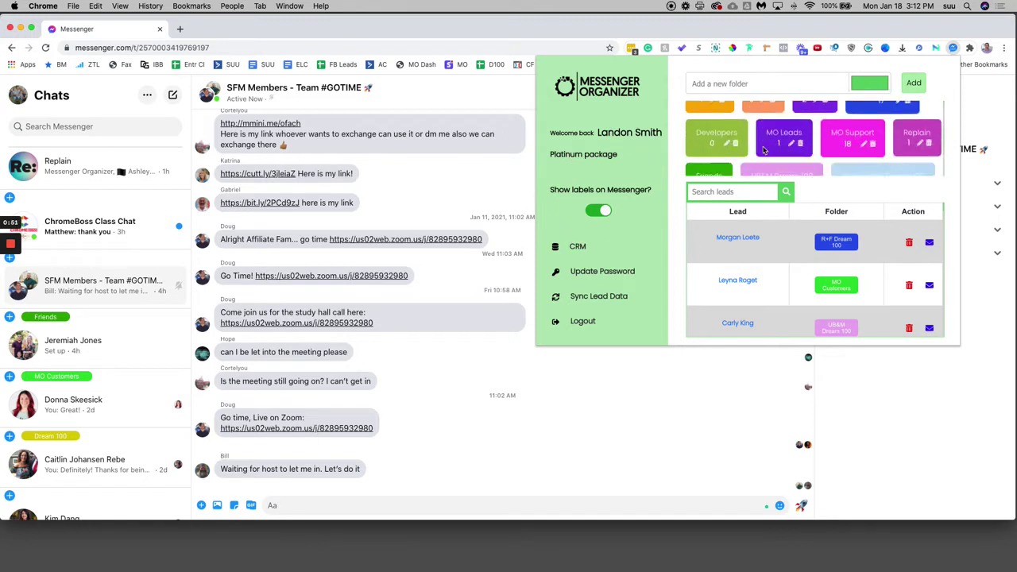
scroll(763, 150, up, 3)
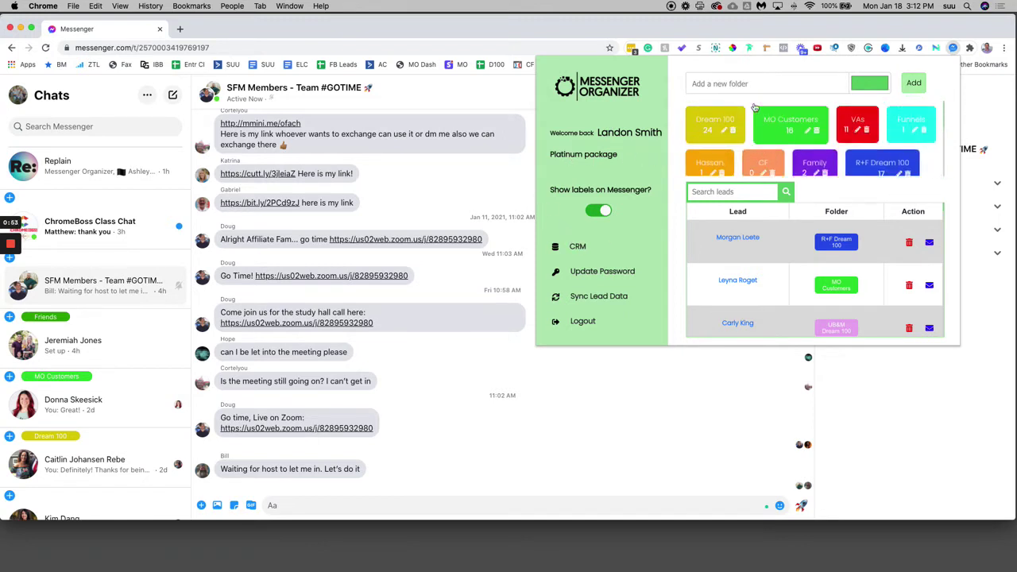
scroll(747, 287, down, 3)
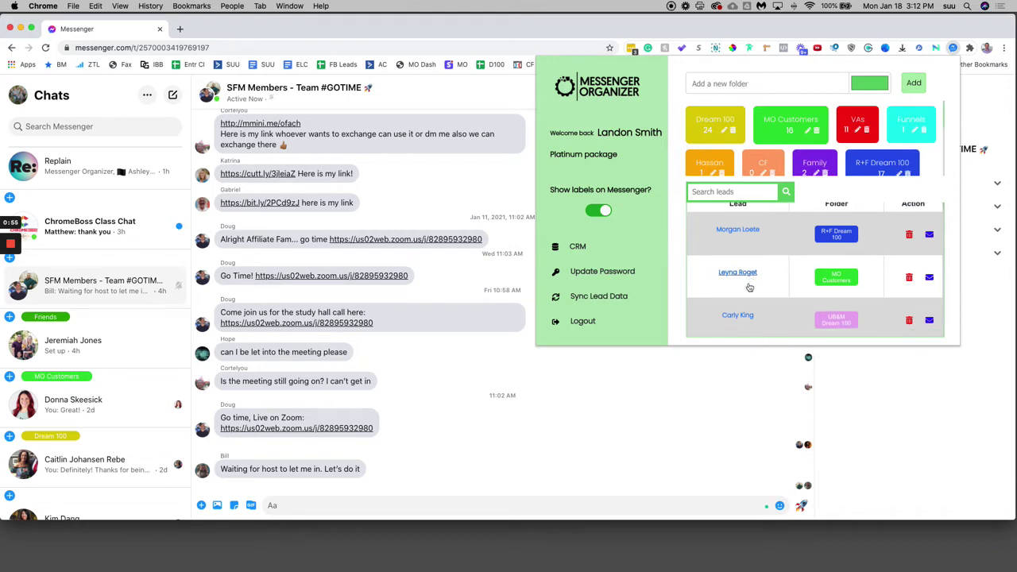
scroll(749, 286, down, 5)
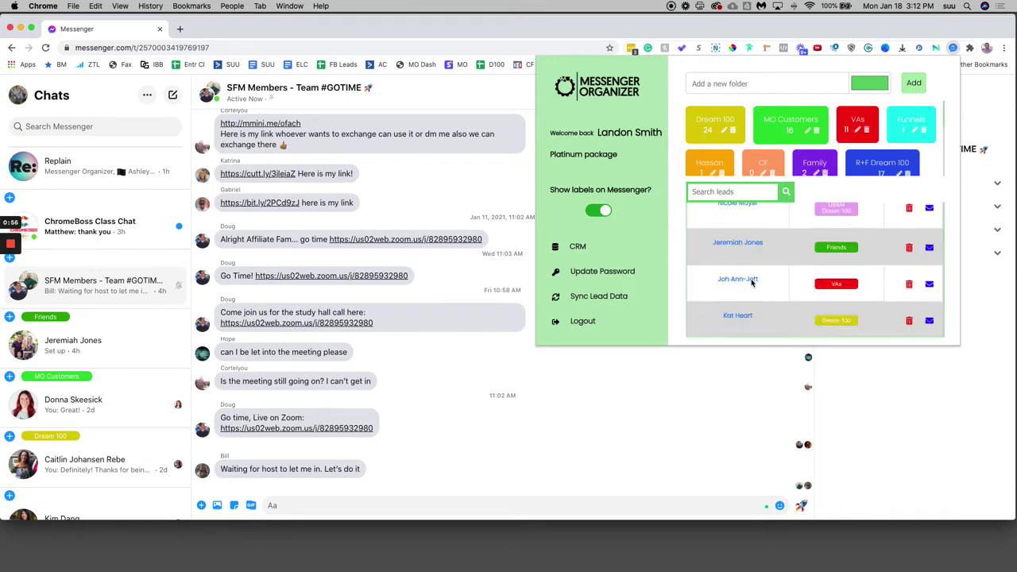
scroll(752, 283, down, 5)
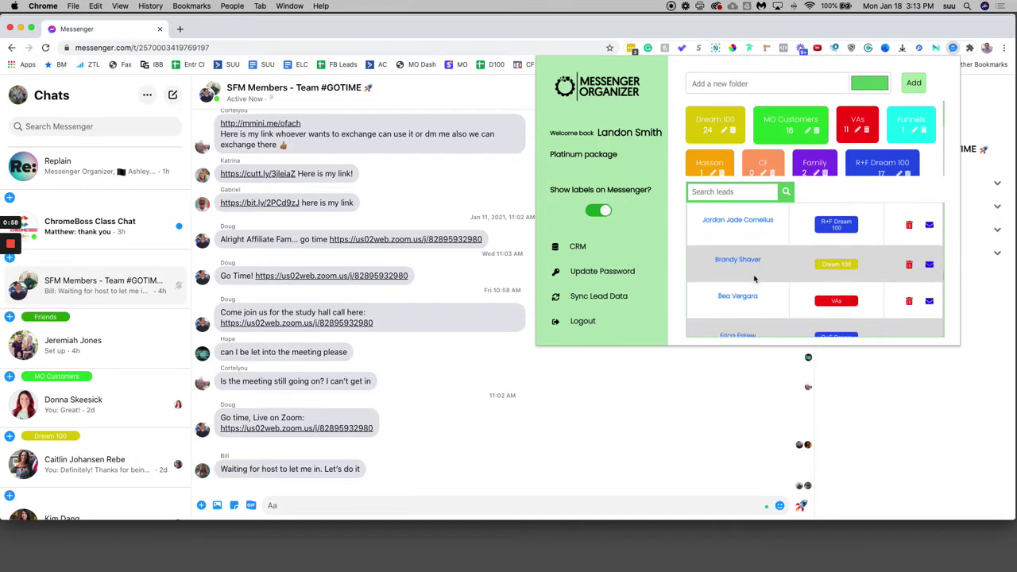
scroll(751, 270, up, 12)
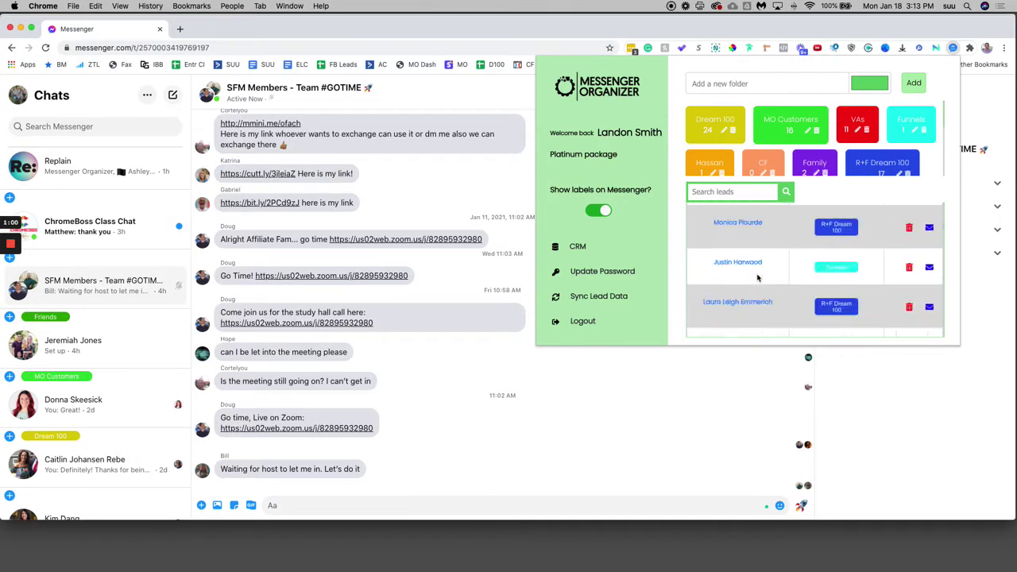
scroll(743, 258, up, 3)
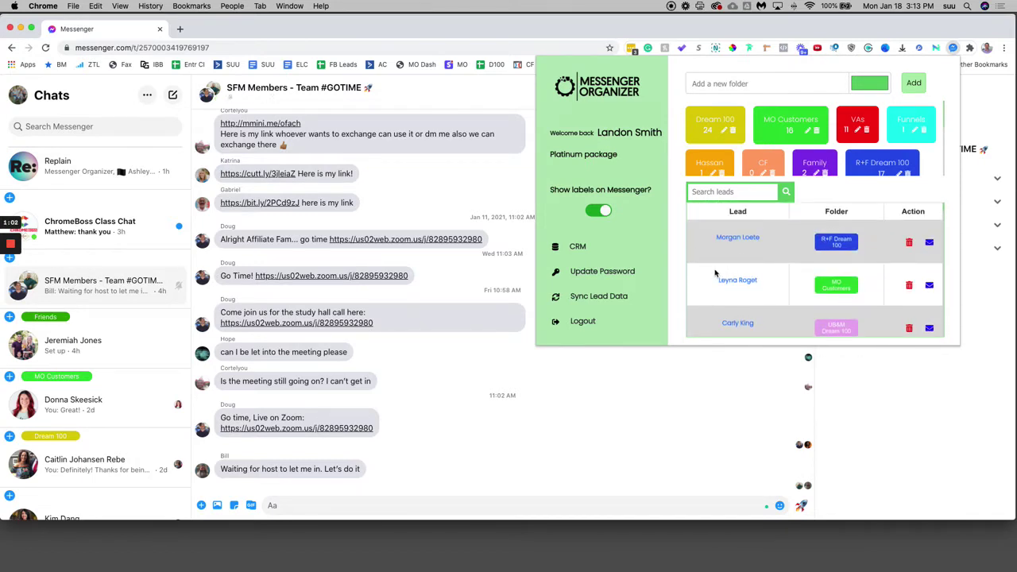
scroll(712, 274, down, 1)
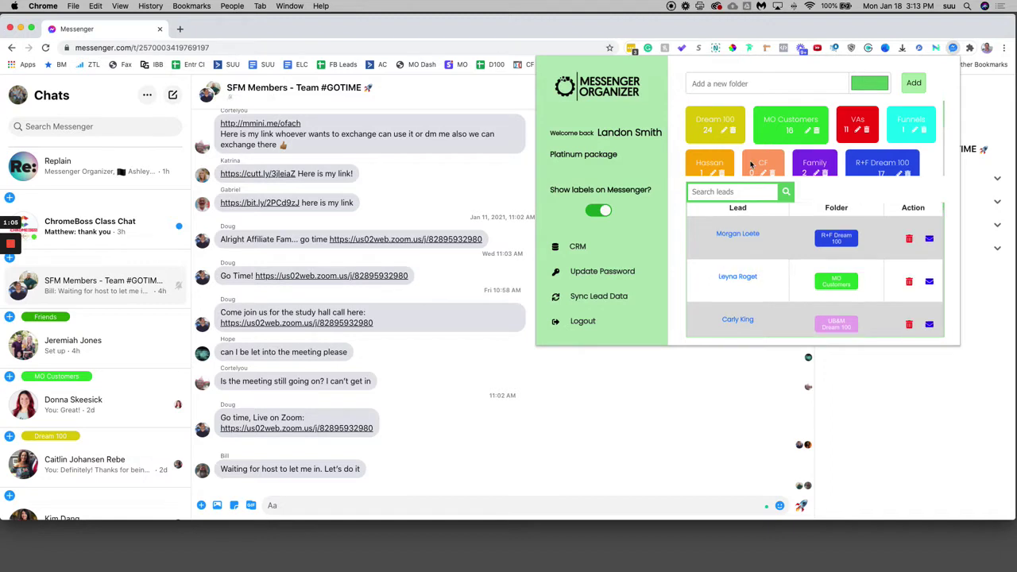
Add a new folder named "Test 1" with a grey-green colour.
click(731, 84)
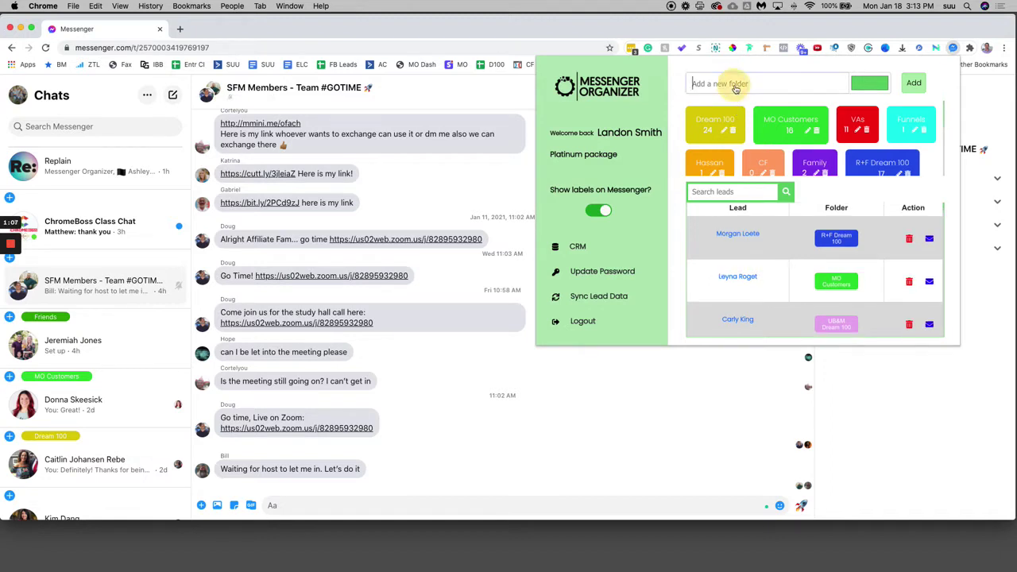
text(Test 1)
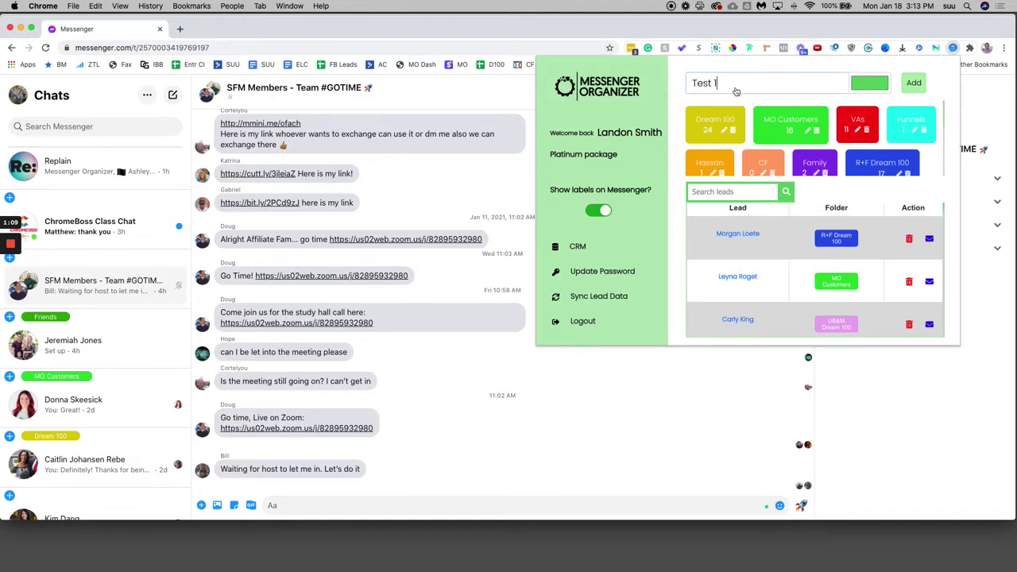
click(858, 85)
click(860, 124)
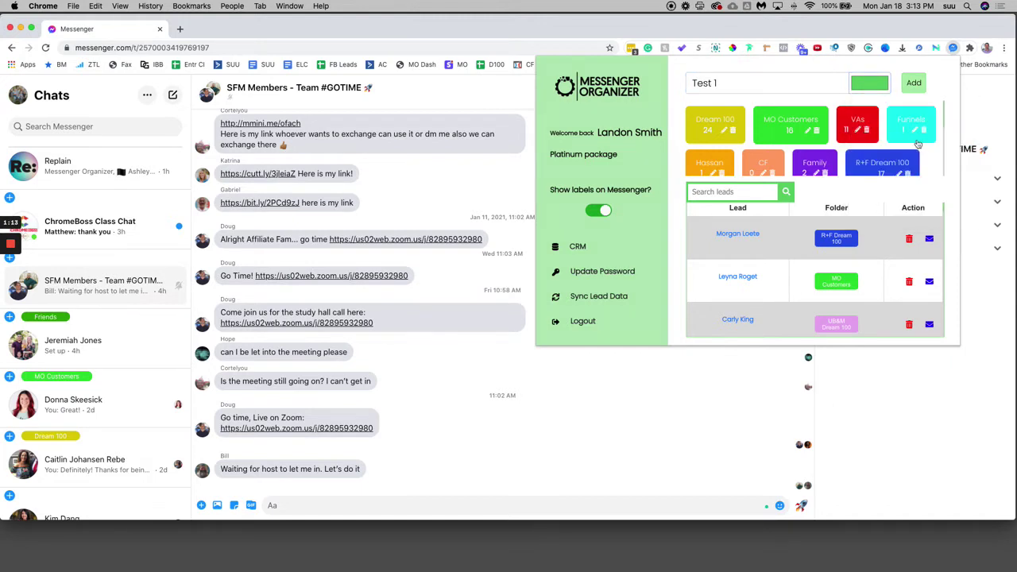
click(919, 89)
Delete the older "test" folder and look back through the remaining folders.
scroll(874, 107, down, 3)
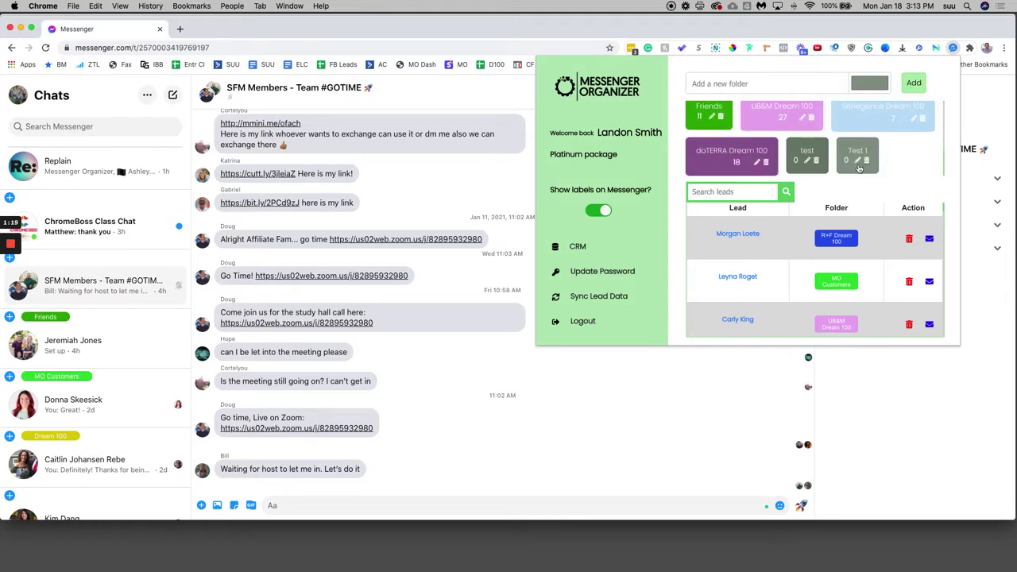
click(818, 161)
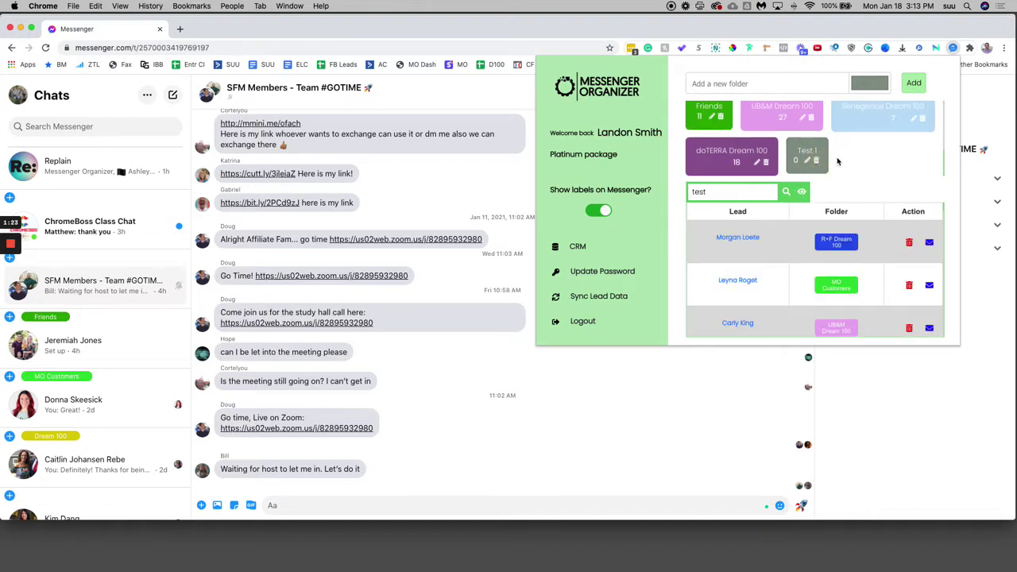
scroll(812, 155, up, 1)
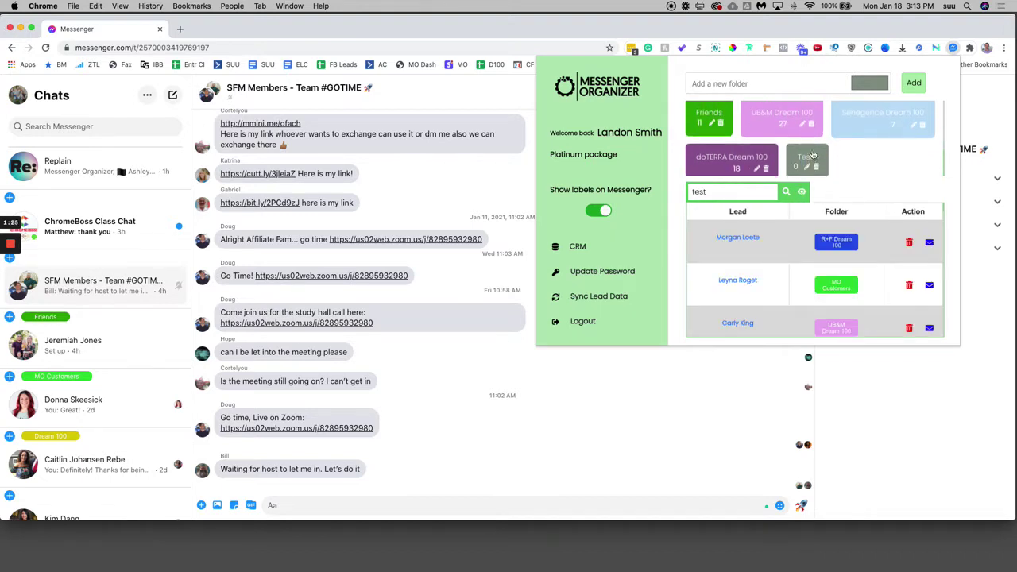
scroll(812, 156, up, 2)
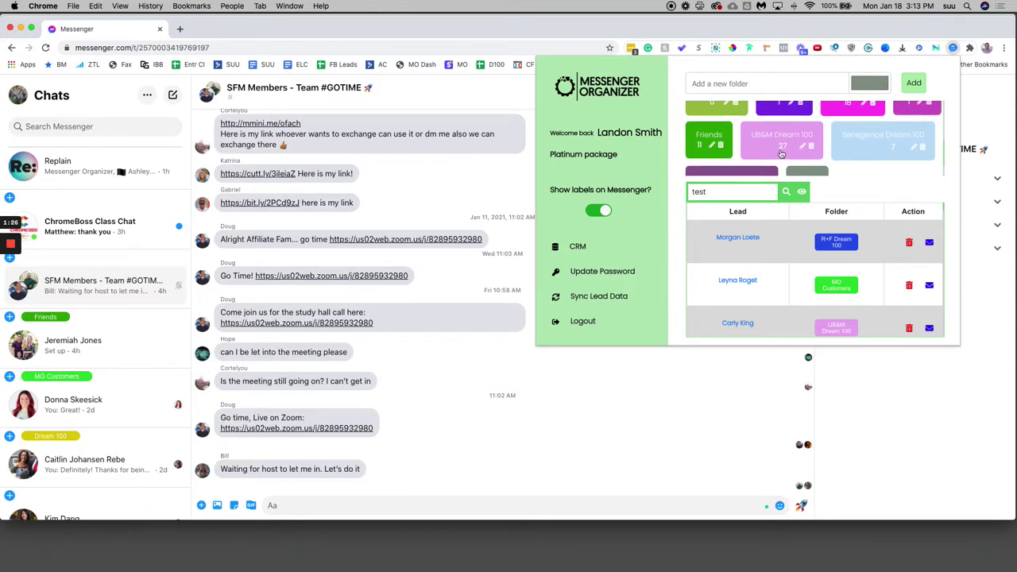
scroll(796, 145, up, 4)
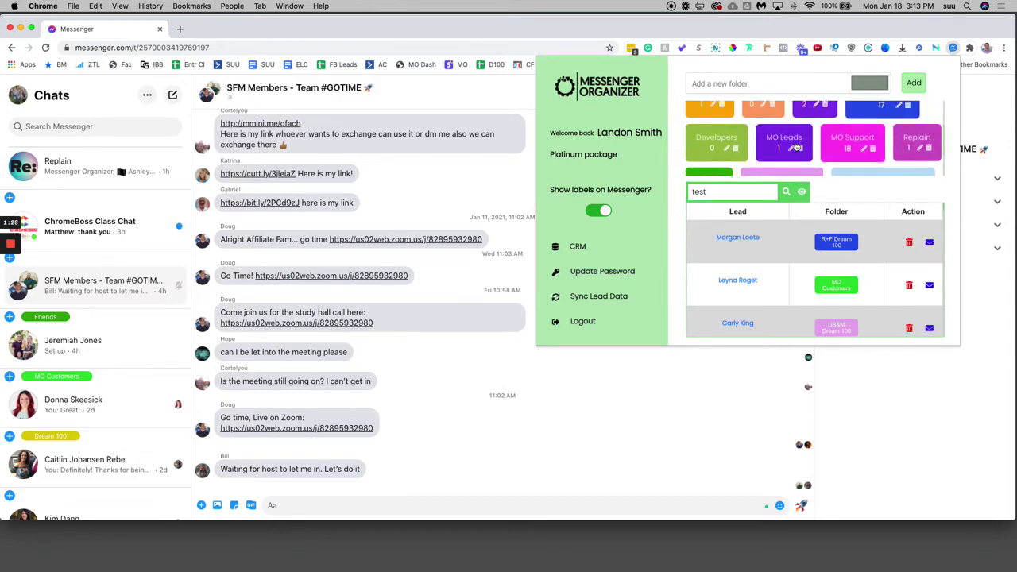
Filter the leads by the "Test 1" folder, switch the filter to "Dream 100" and browse its leads.
scroll(796, 144, down, 5)
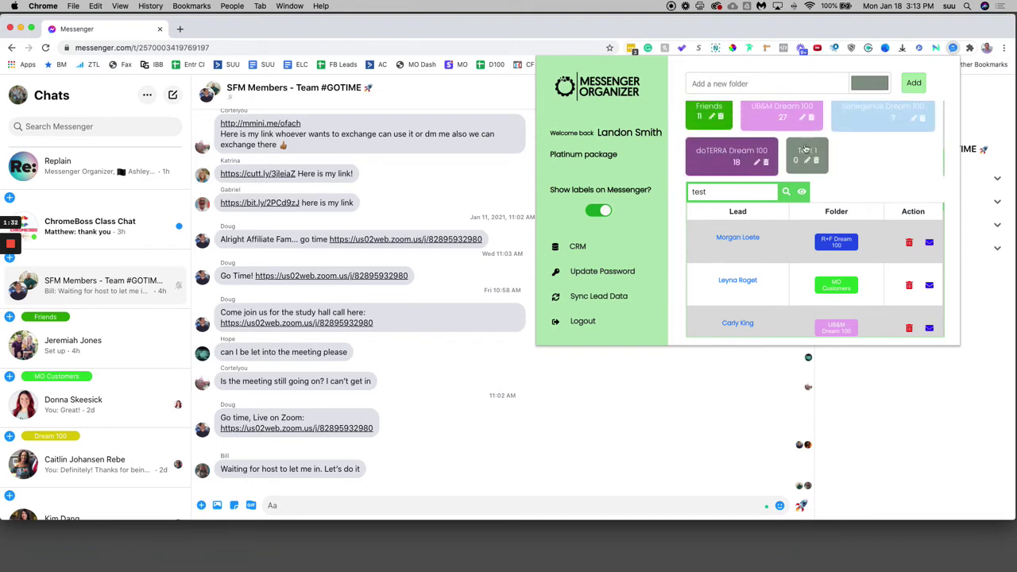
click(806, 151)
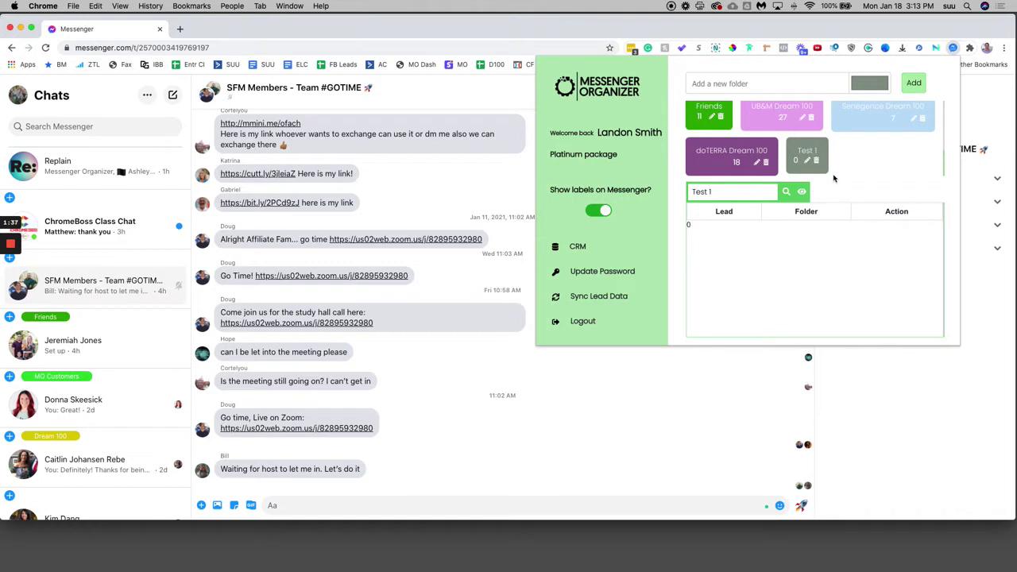
scroll(833, 170, up, 3)
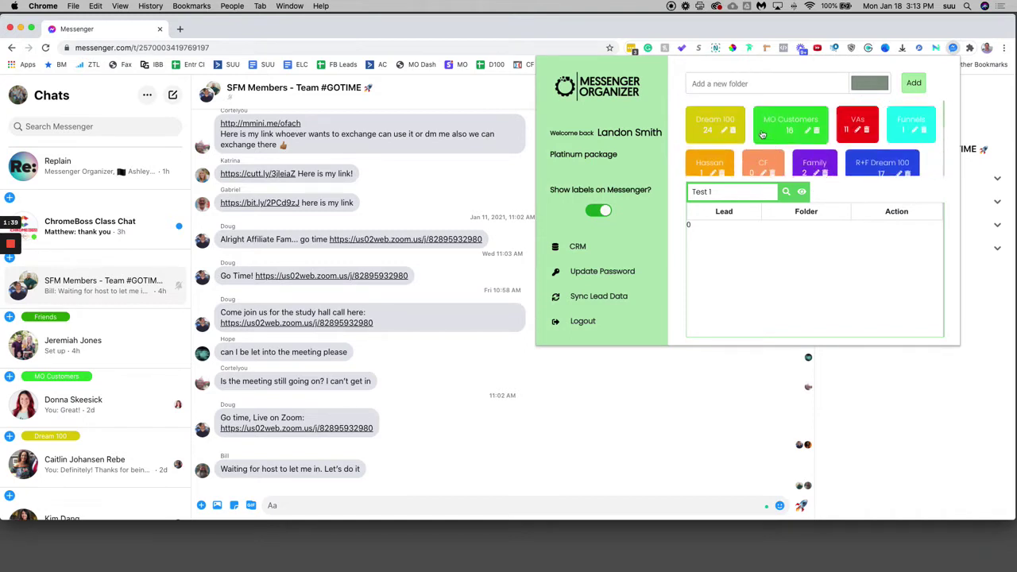
click(717, 119)
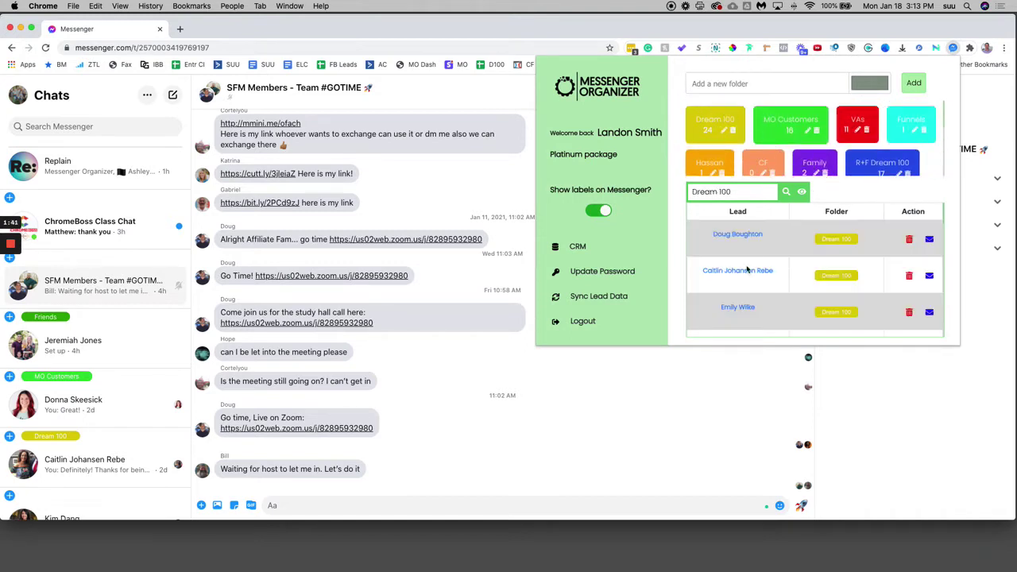
scroll(776, 298, down, 5)
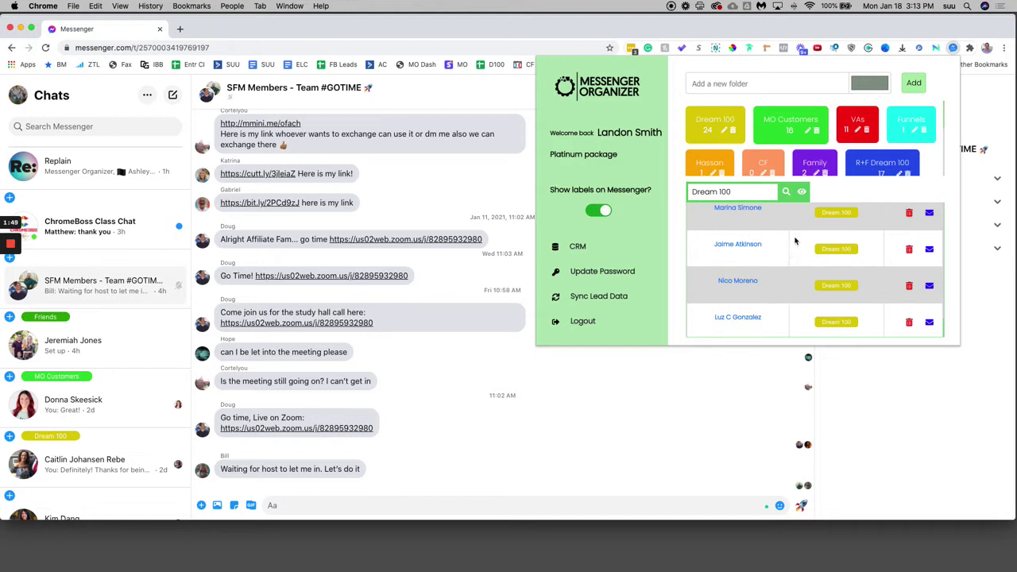
Clear the folder filter and browse the full list of leads across all folders.
click(803, 193)
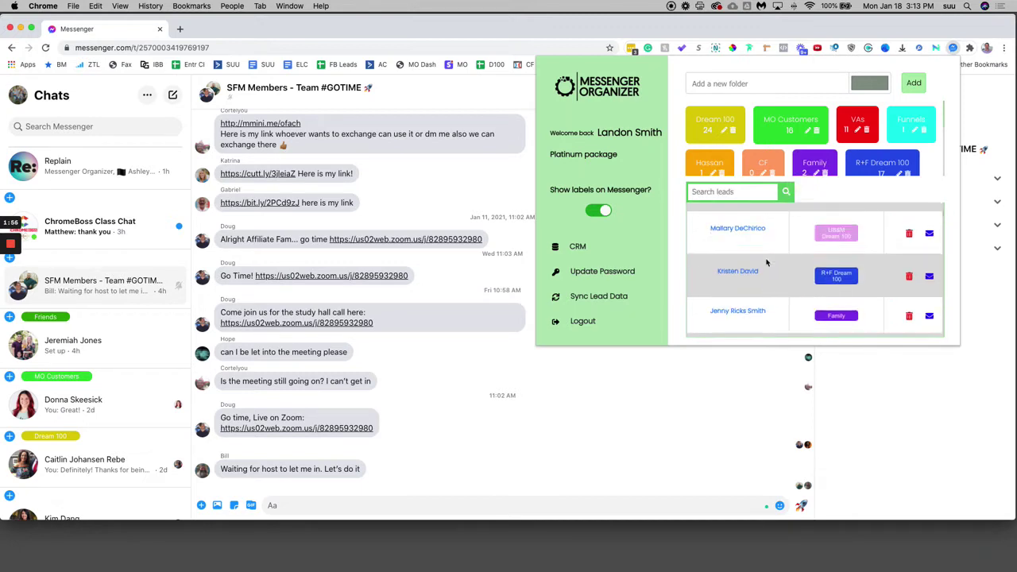
scroll(767, 262, down, 5)
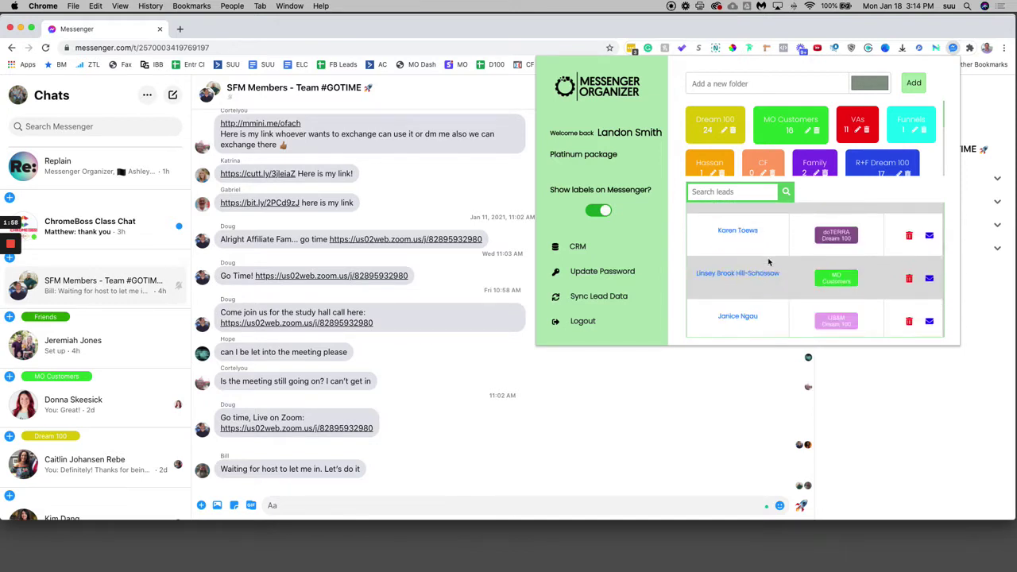
scroll(768, 262, down, 8)
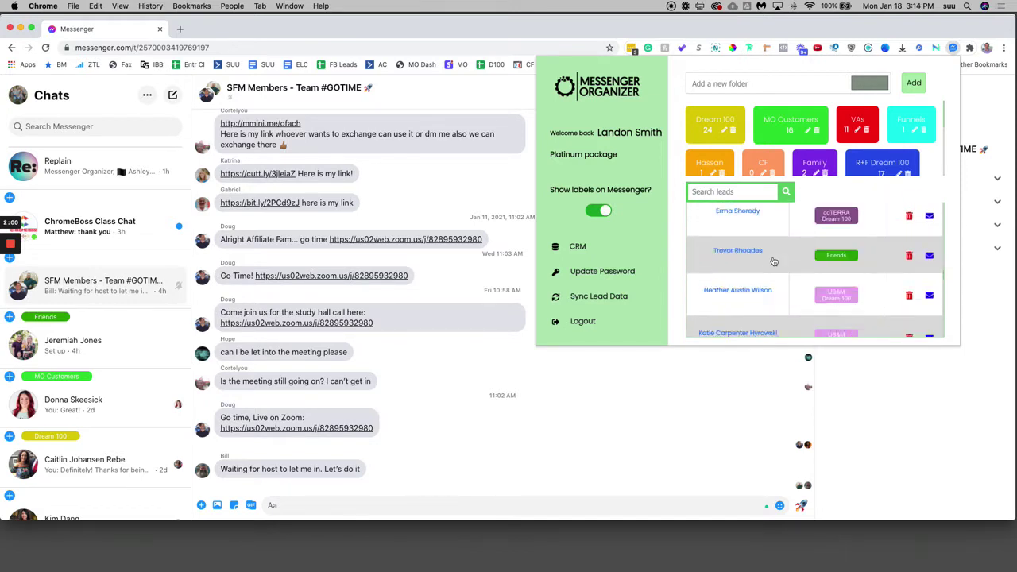
scroll(771, 262, up, 15)
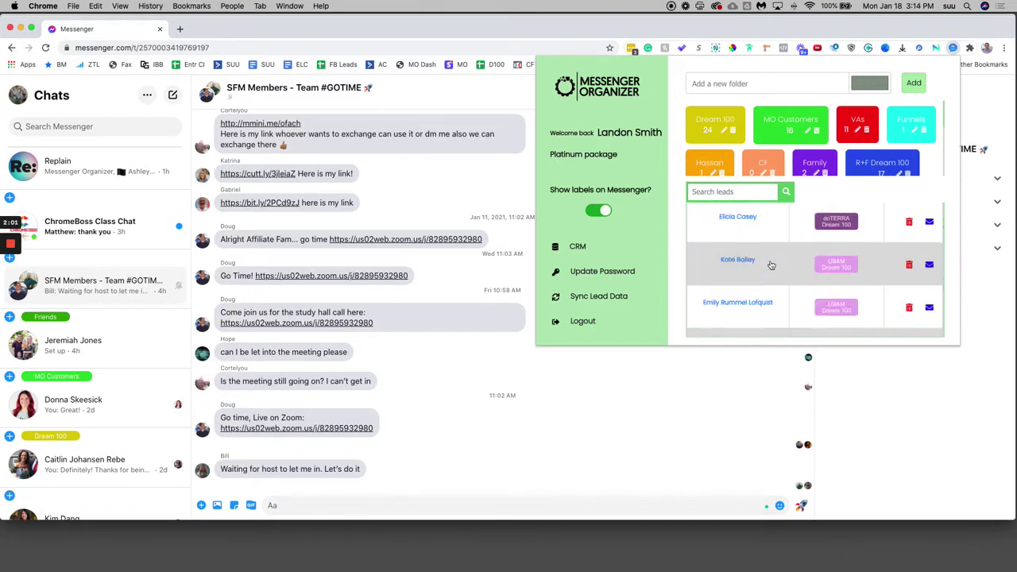
View the name and colour edit options of the "Dream 100" folder, cancel the edit and close the extension.
click(724, 131)
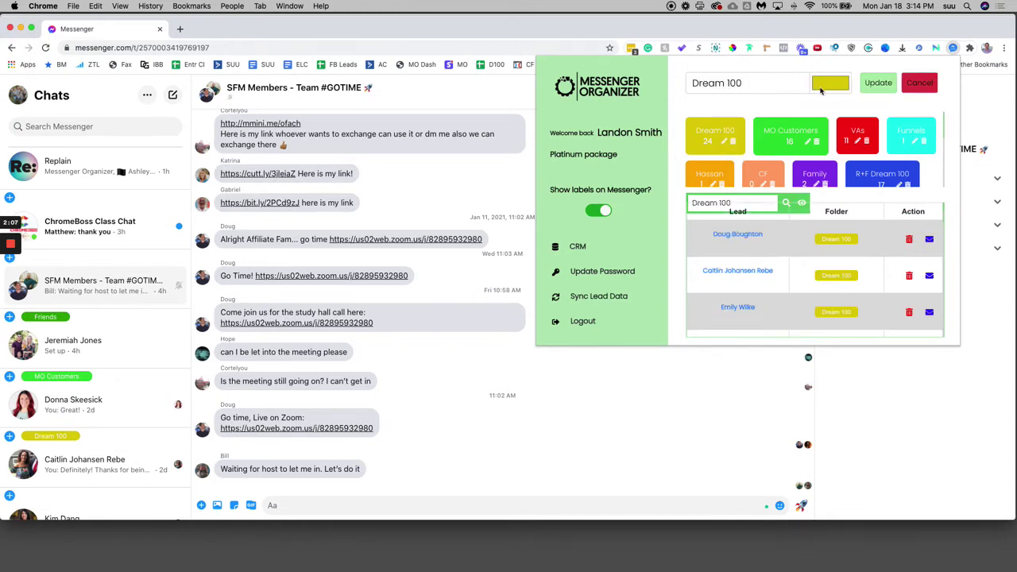
click(919, 83)
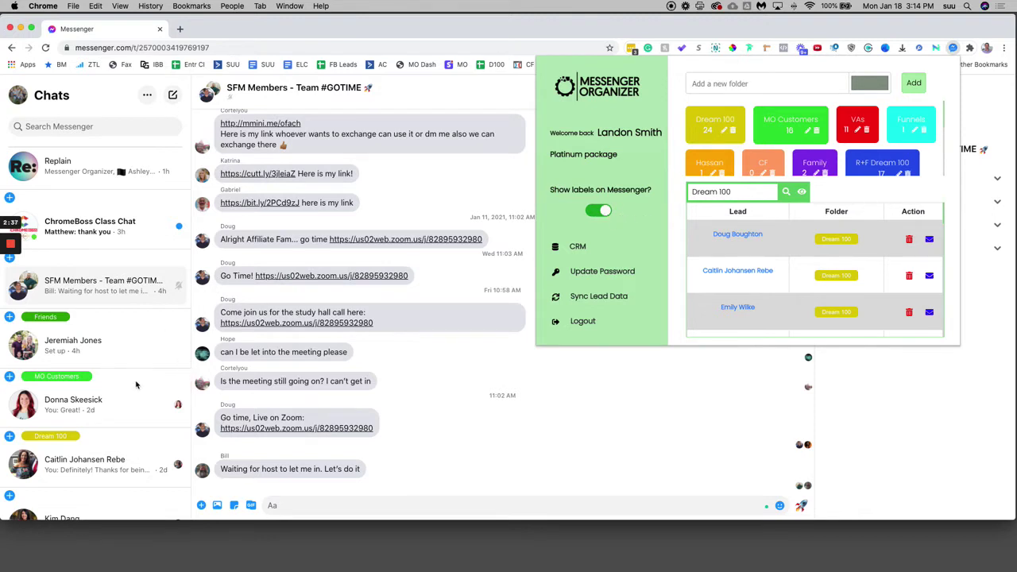
click(625, 390)
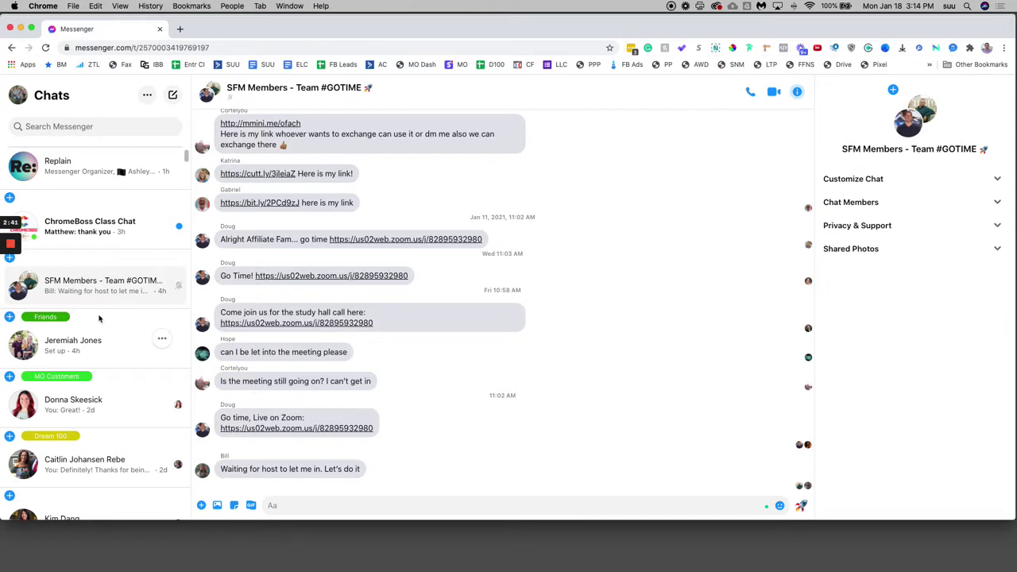
Open the Replain conversation from the chat list.
scroll(99, 318, up, 2)
scroll(99, 318, down, 1)
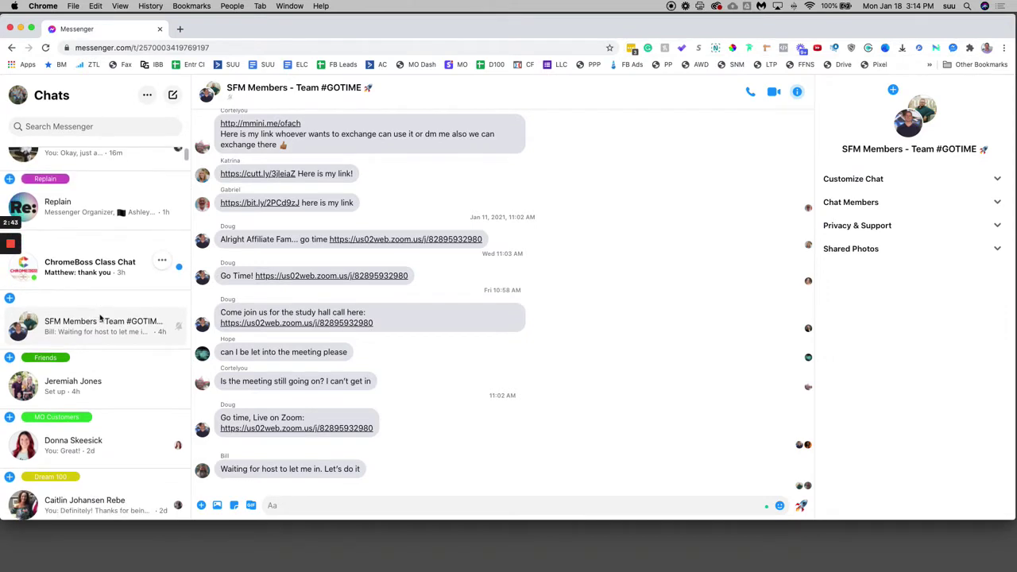
scroll(89, 231, up, 1)
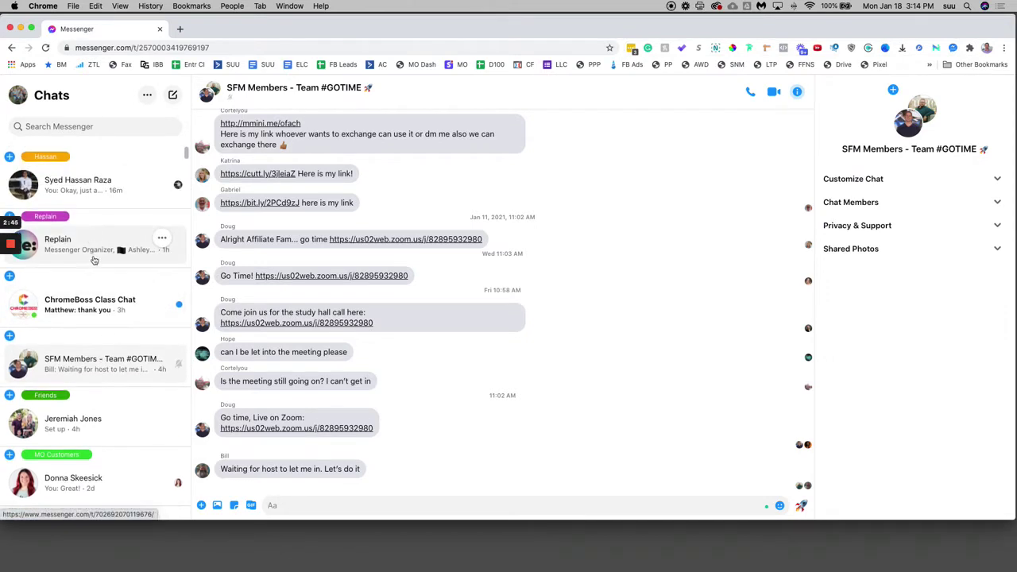
click(84, 246)
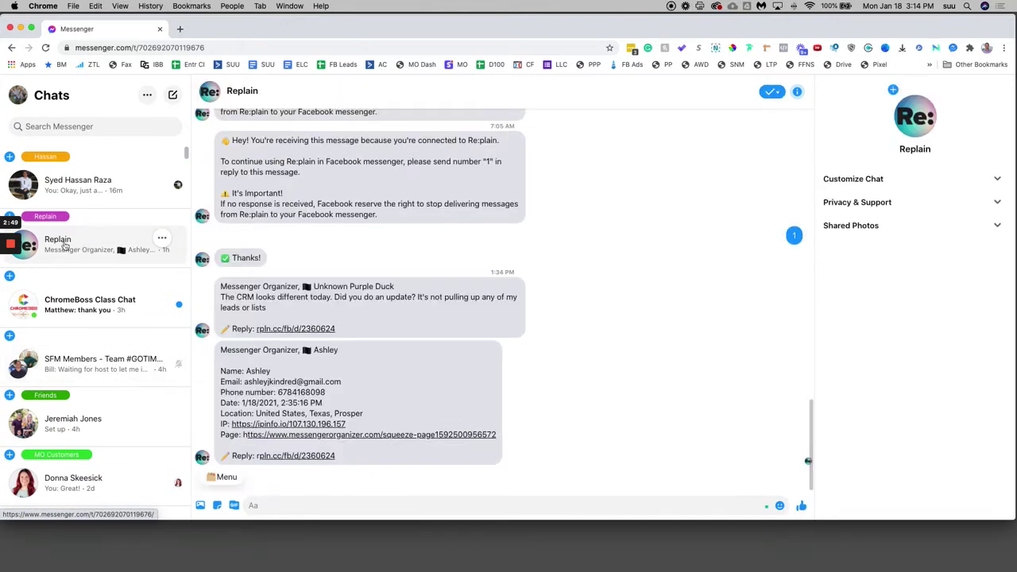
Assign the Replain conversation to the "Replain" folder.
scroll(64, 243, down, 2)
scroll(61, 241, up, 1)
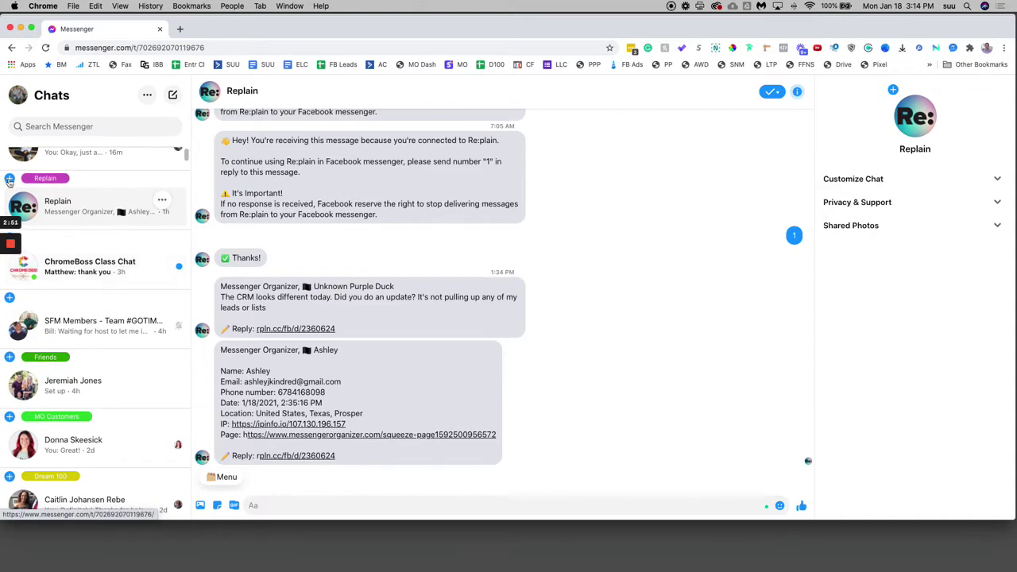
click(9, 174)
click(420, 239)
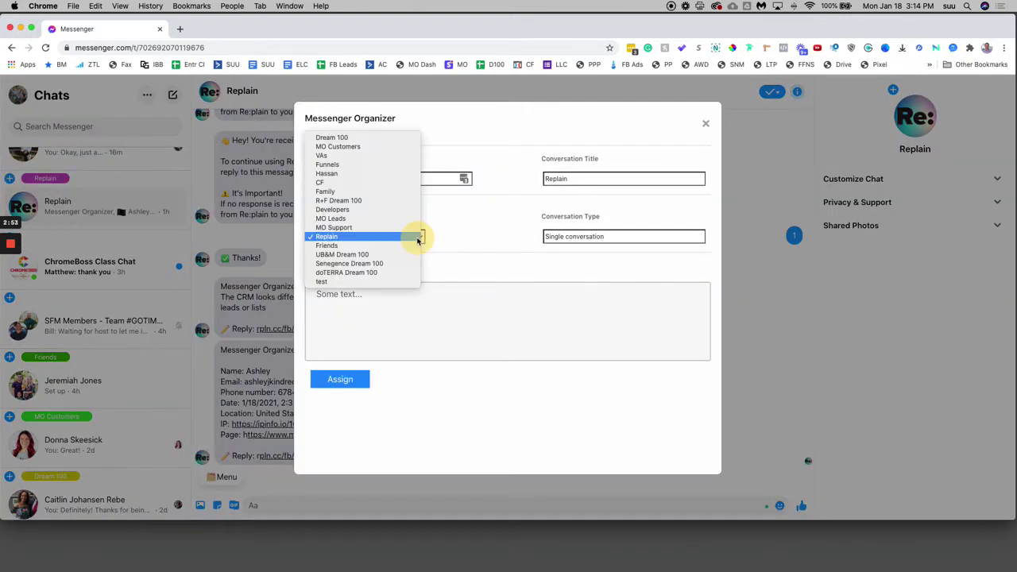
click(344, 237)
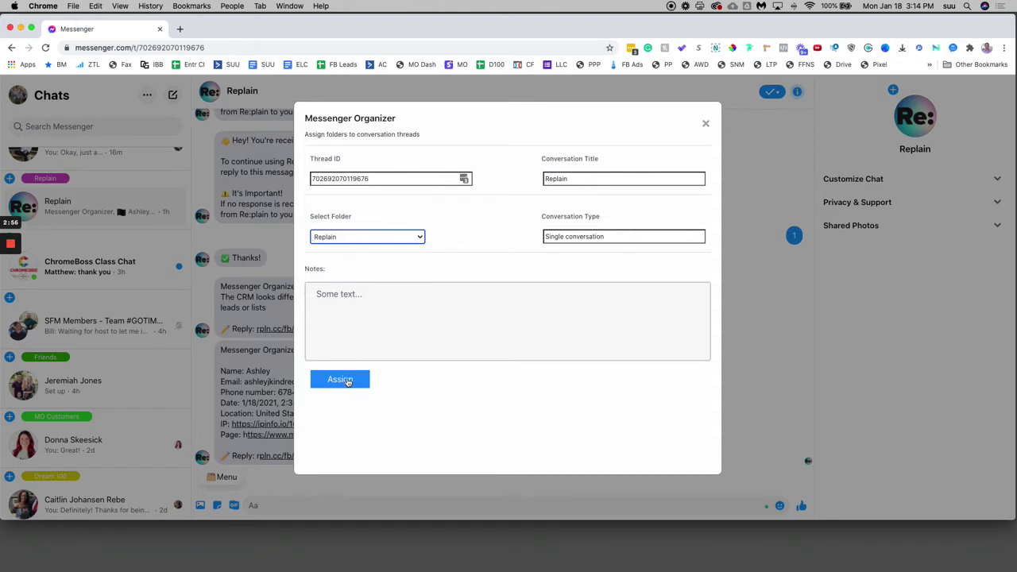
click(349, 380)
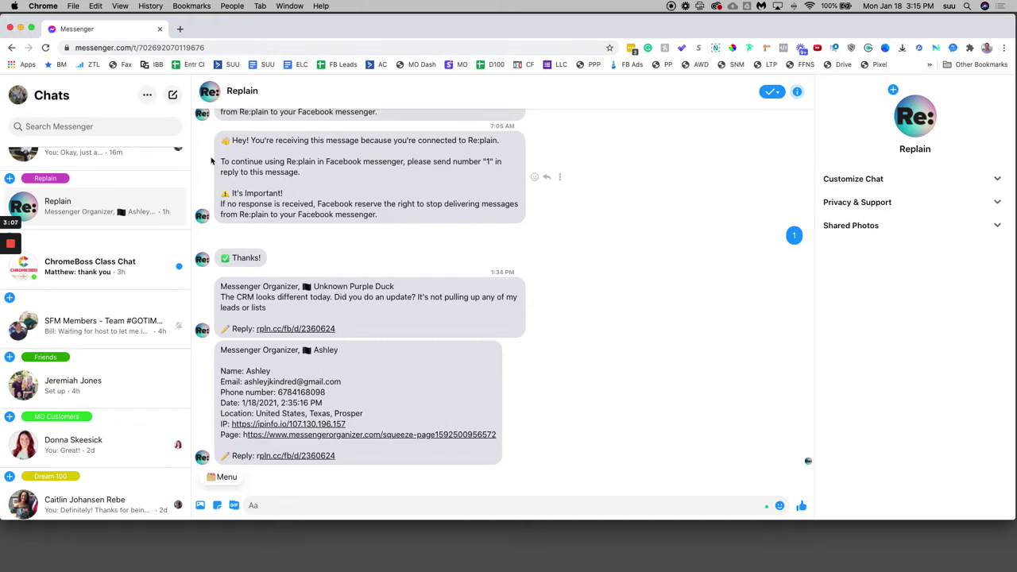
Open the "SFM Members - Team #GOTIME" group chat and examine the coloured folder labels throughout the chat list.
scroll(146, 215, up, 1)
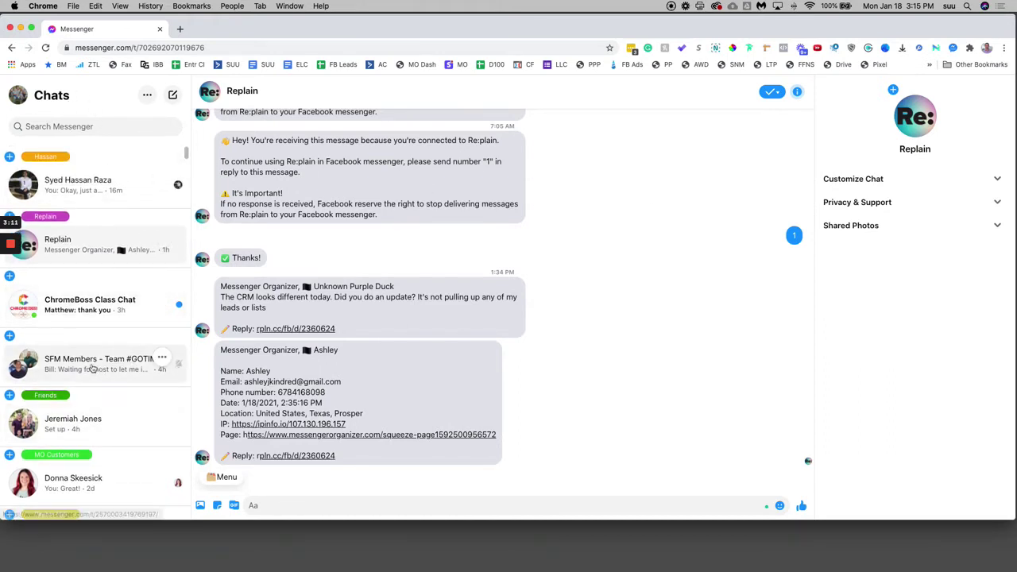
click(91, 311)
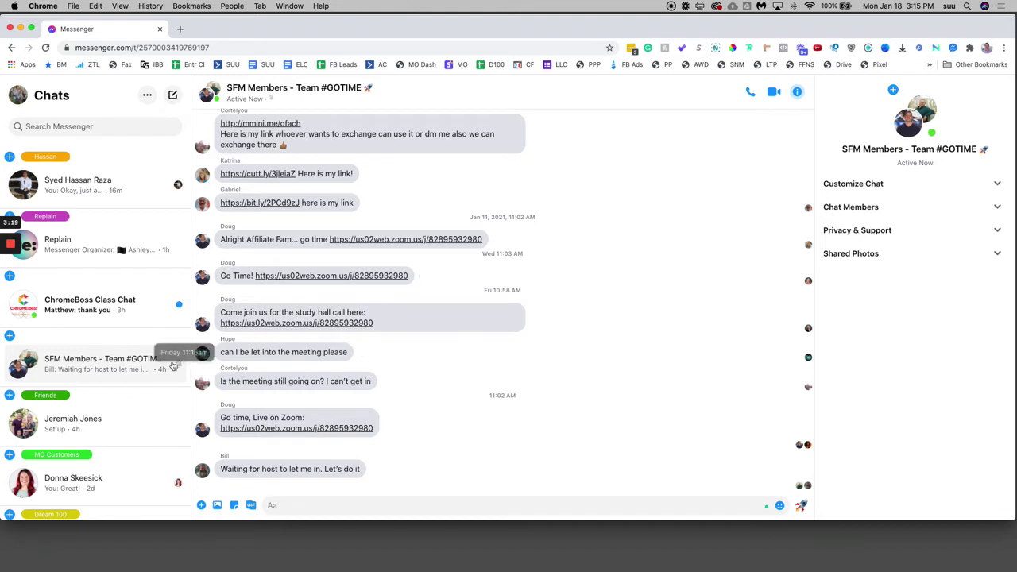
scroll(109, 363, down, 5)
scroll(108, 363, down, 12)
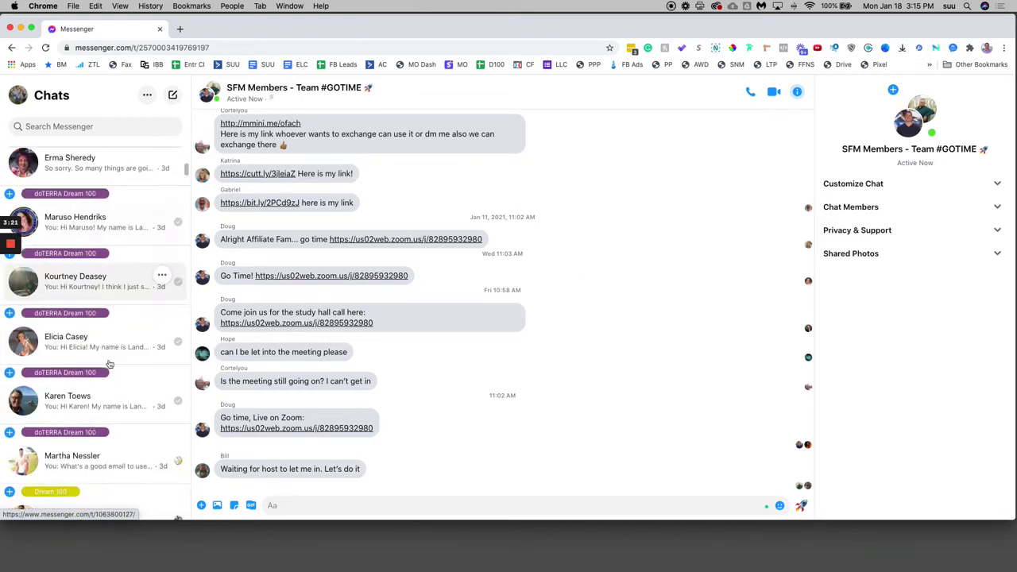
scroll(112, 363, down, 15)
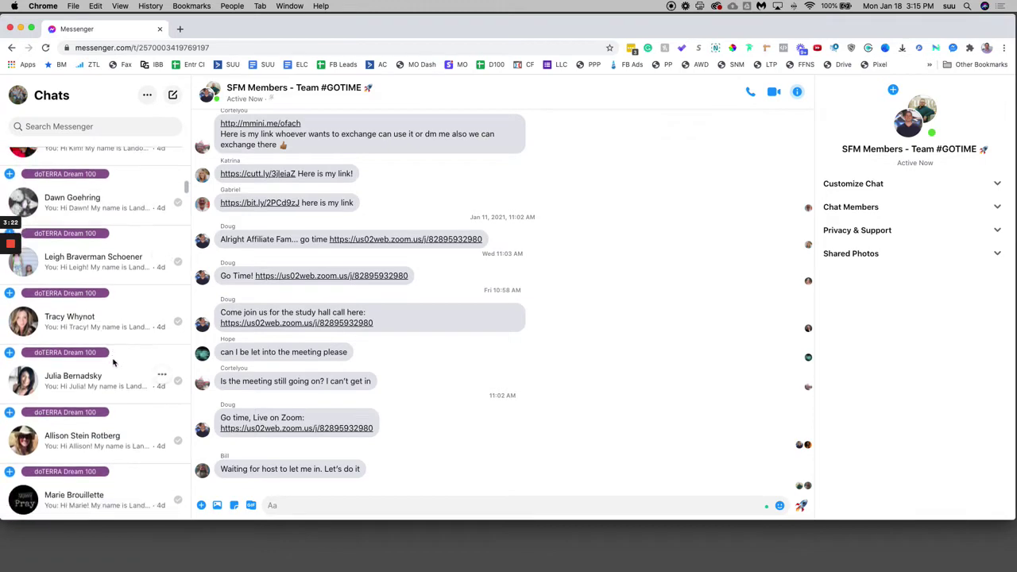
scroll(115, 362, down, 15)
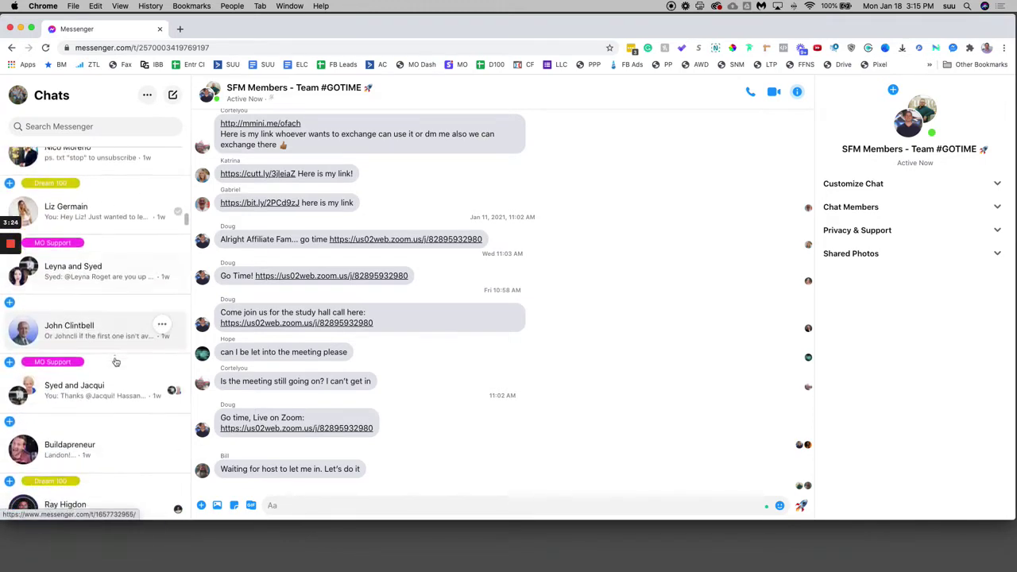
scroll(115, 361, down, 15)
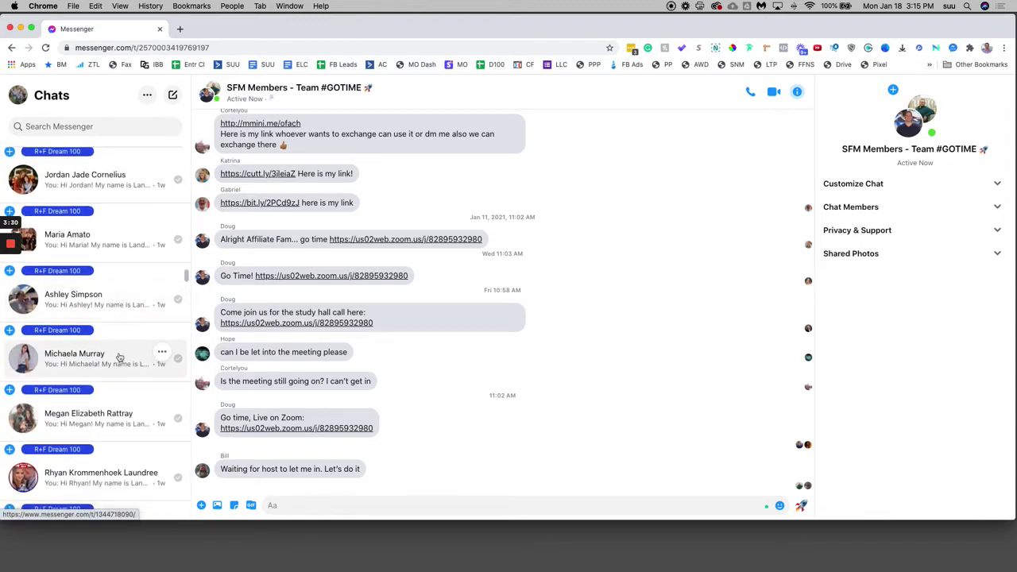
scroll(119, 357, down, 1)
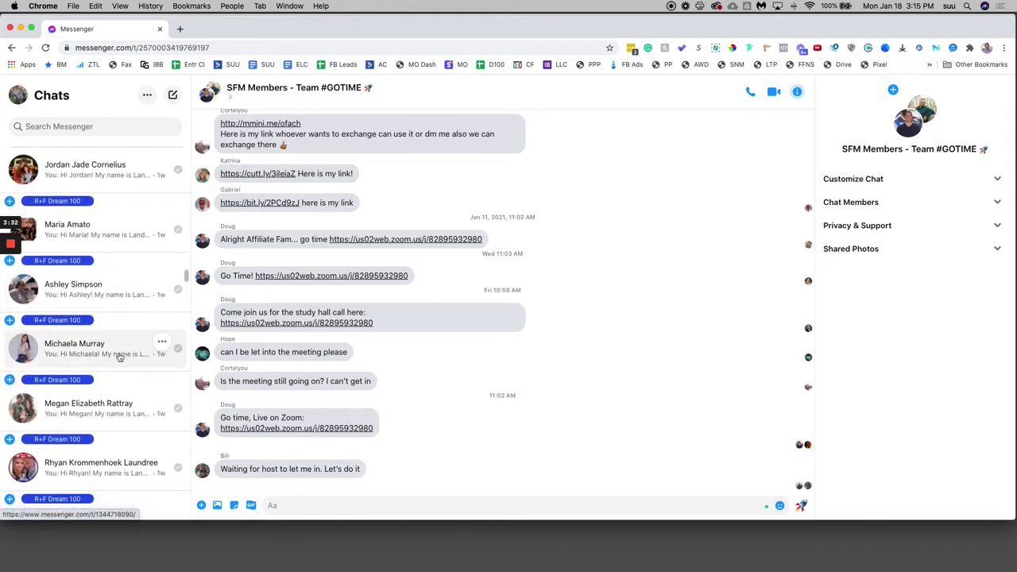
scroll(120, 356, down, 20)
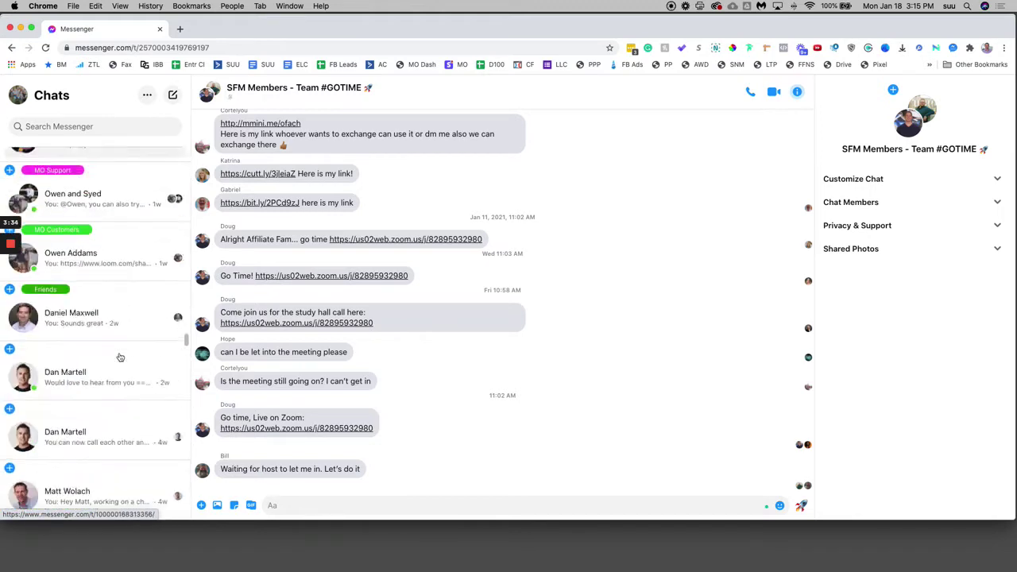
scroll(120, 356, down, 20)
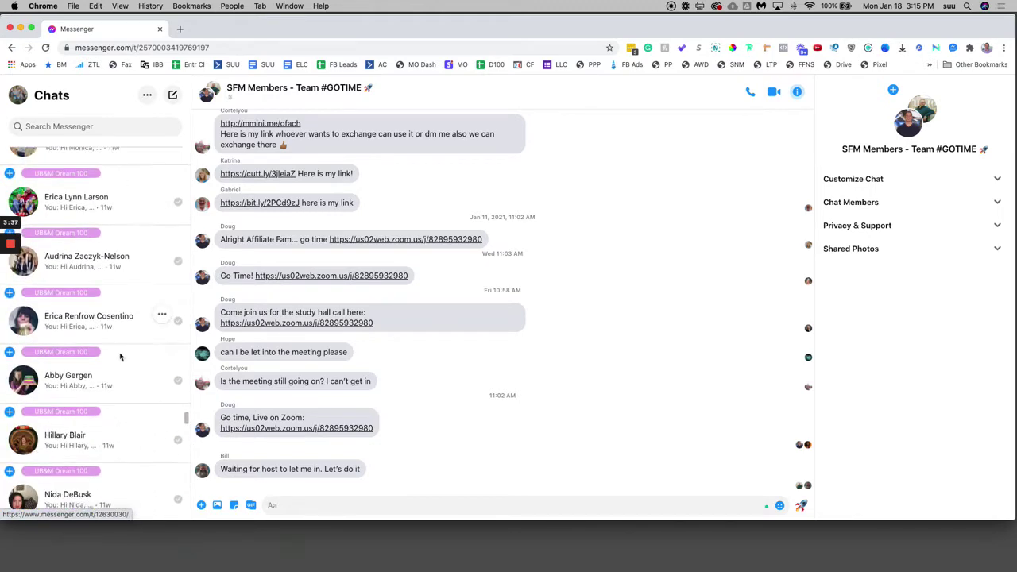
scroll(120, 357, down, 20)
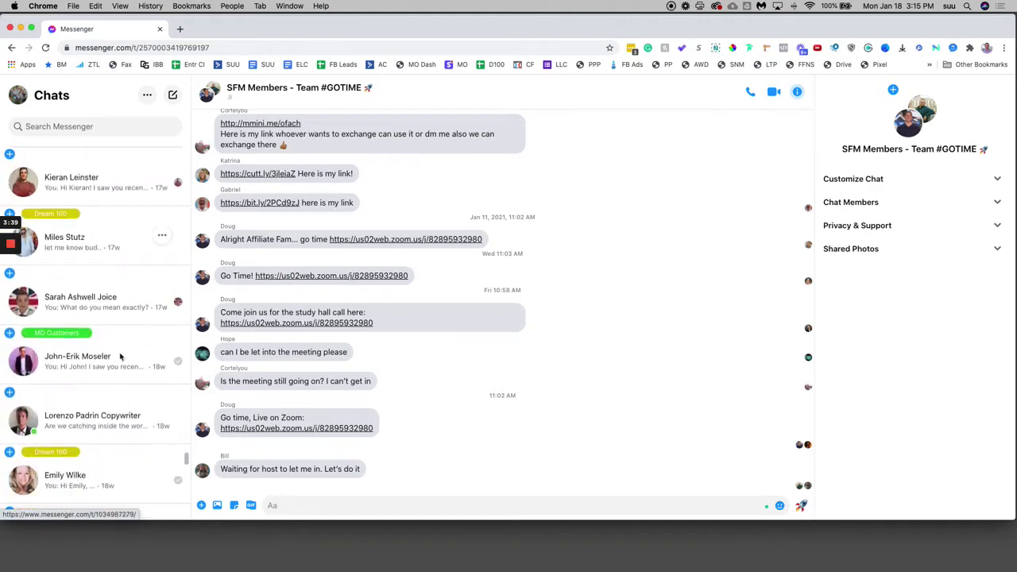
scroll(120, 358, down, 15)
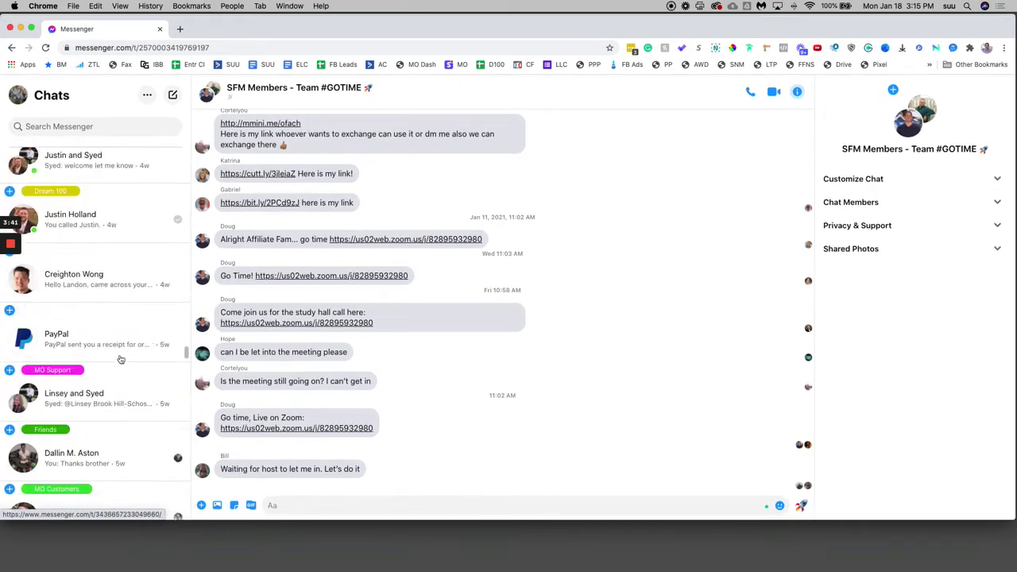
scroll(120, 357, up, 20)
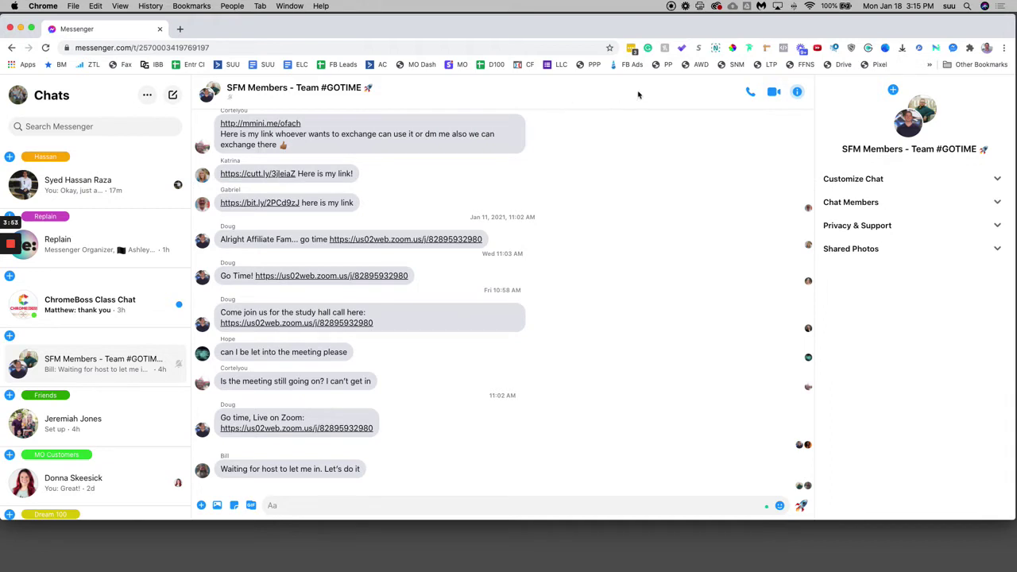
Open the Messenger Organizer CRM from the extension and browse its list of leads.
click(953, 48)
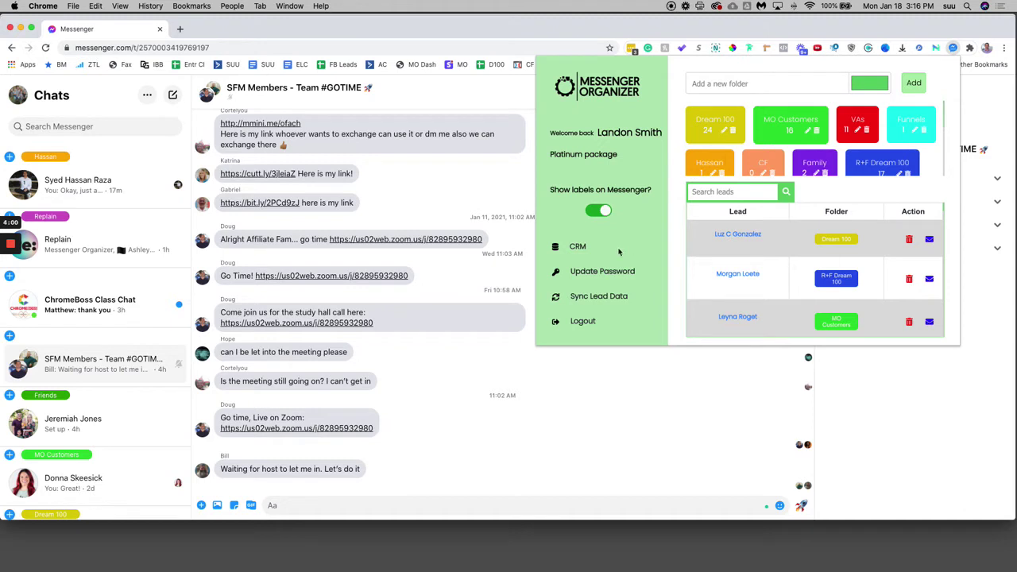
click(582, 249)
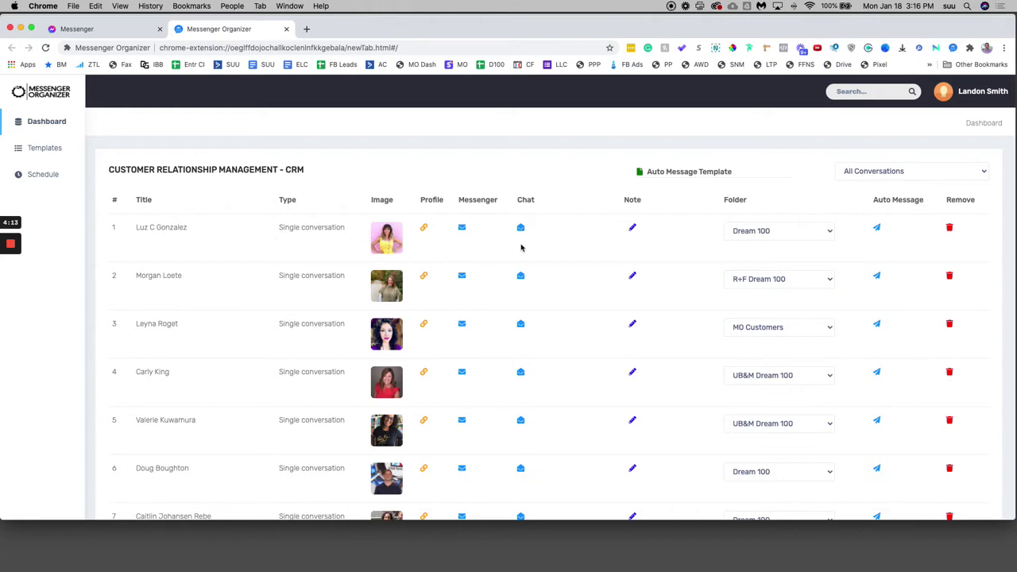
scroll(524, 247, down, 20)
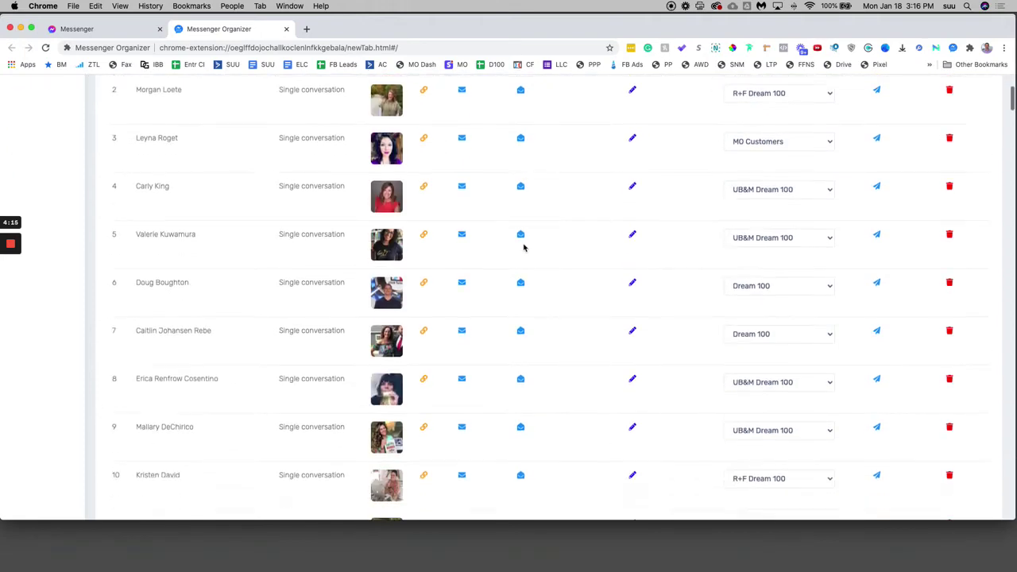
scroll(525, 247, down, 20)
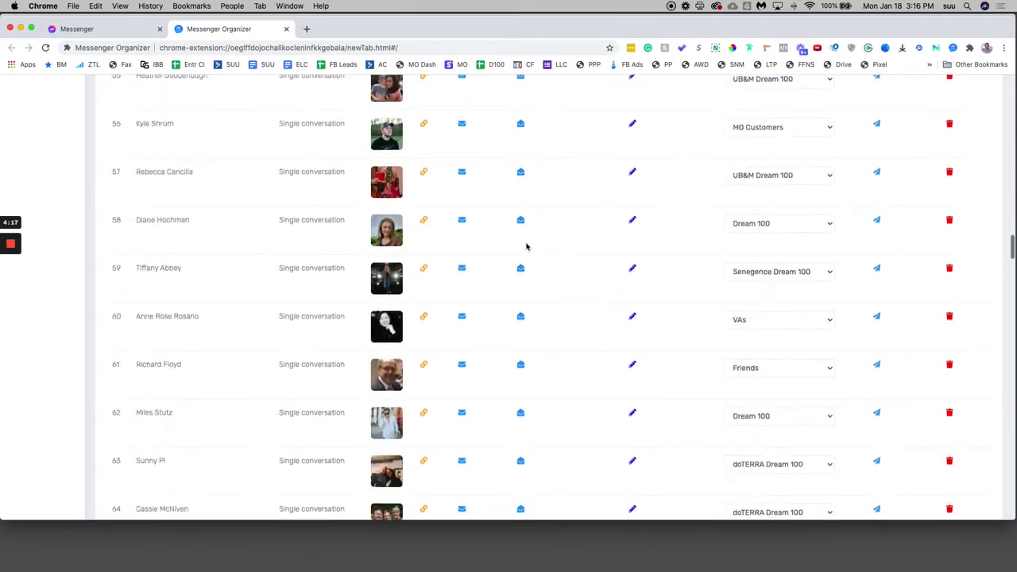
scroll(527, 247, up, 20)
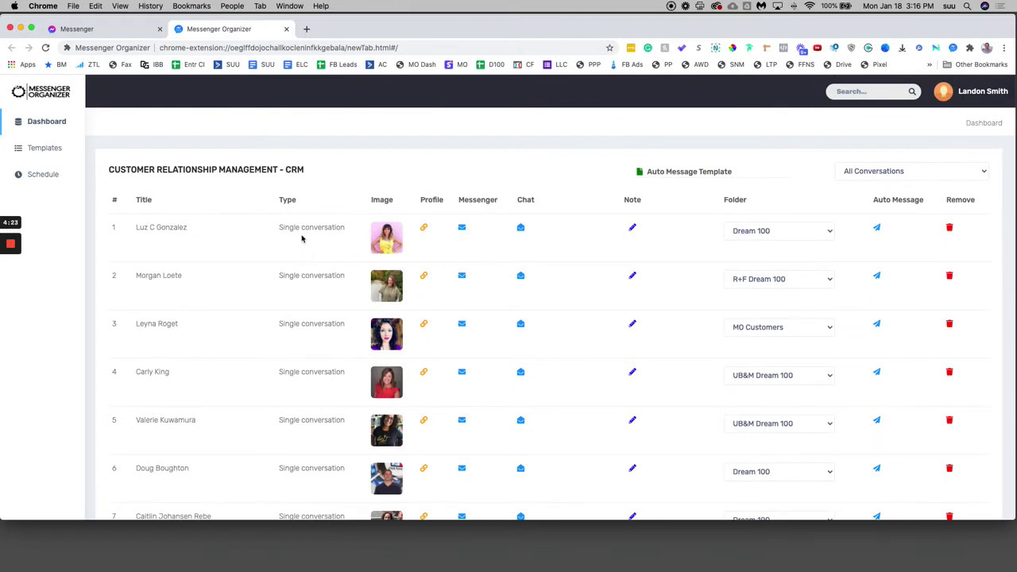
View the message composer for the first lead in the CRM and close it without sending anything.
click(523, 232)
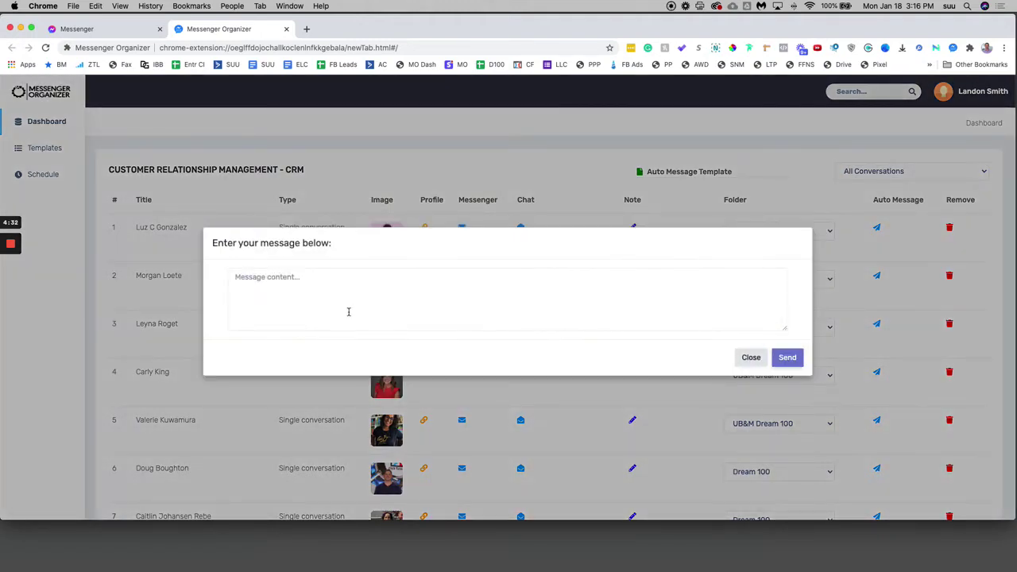
click(350, 298)
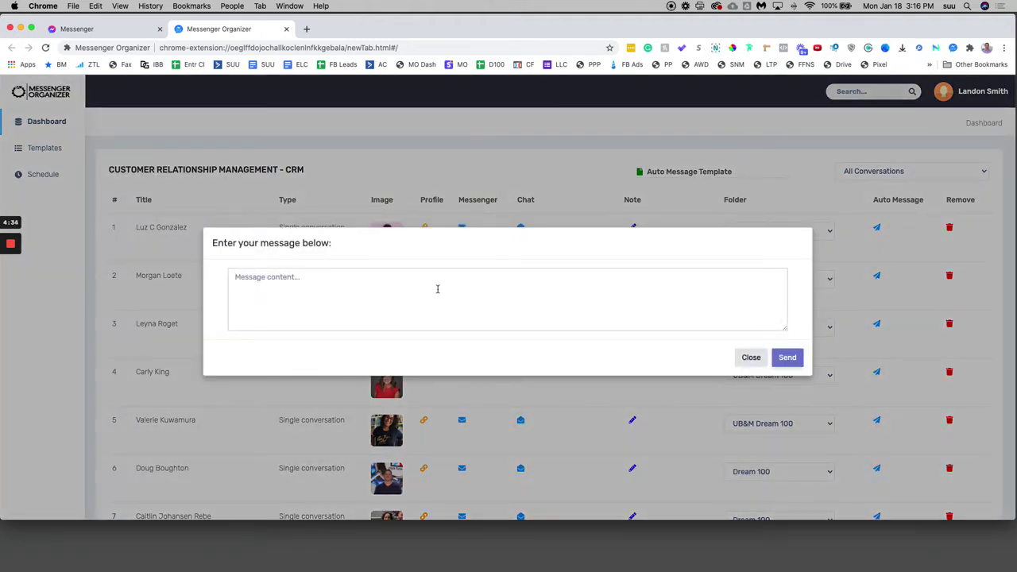
click(752, 359)
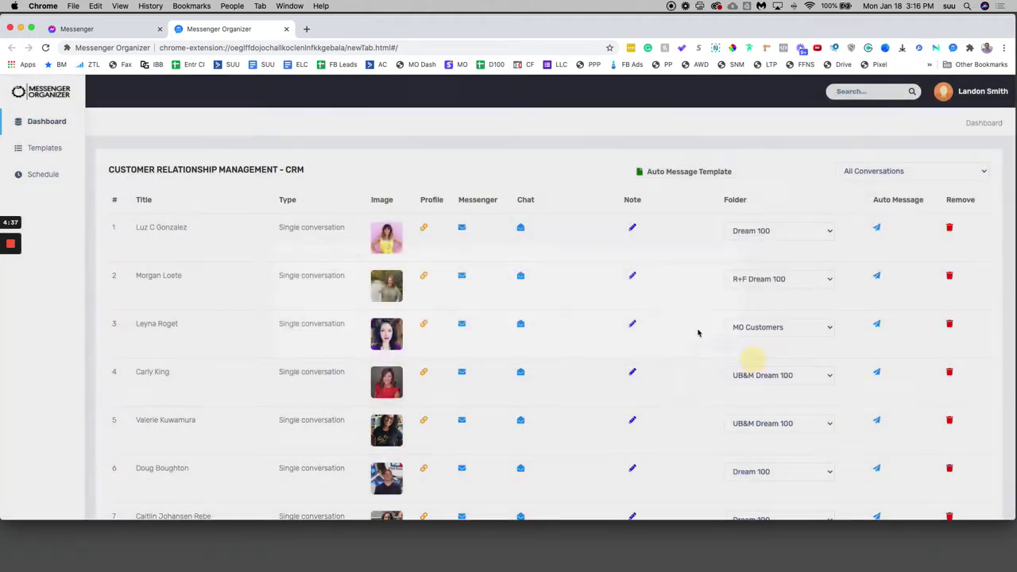
Add the note "Hi!" to the first lead in the CRM and save it.
click(632, 228)
click(560, 311)
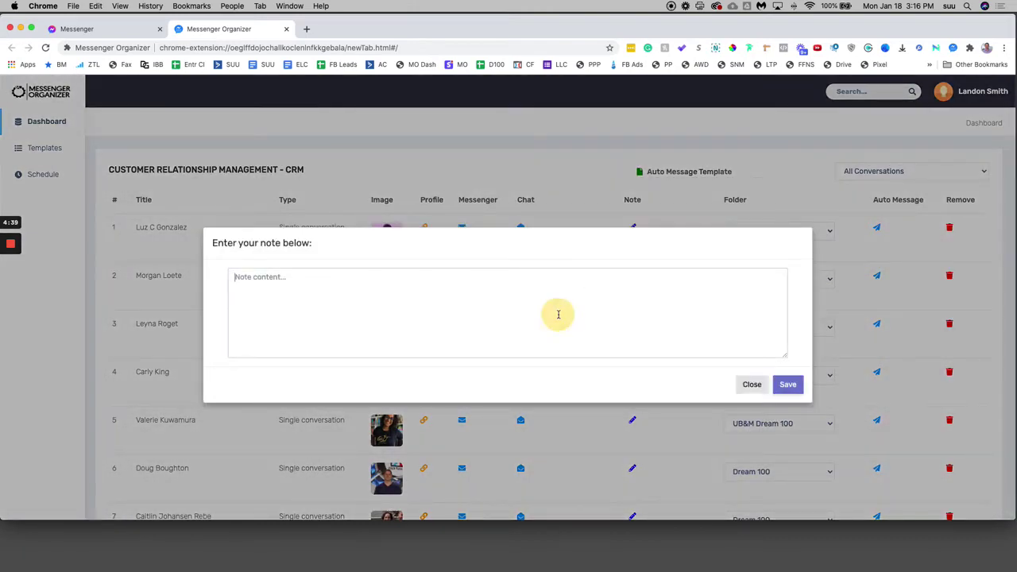
text(H)
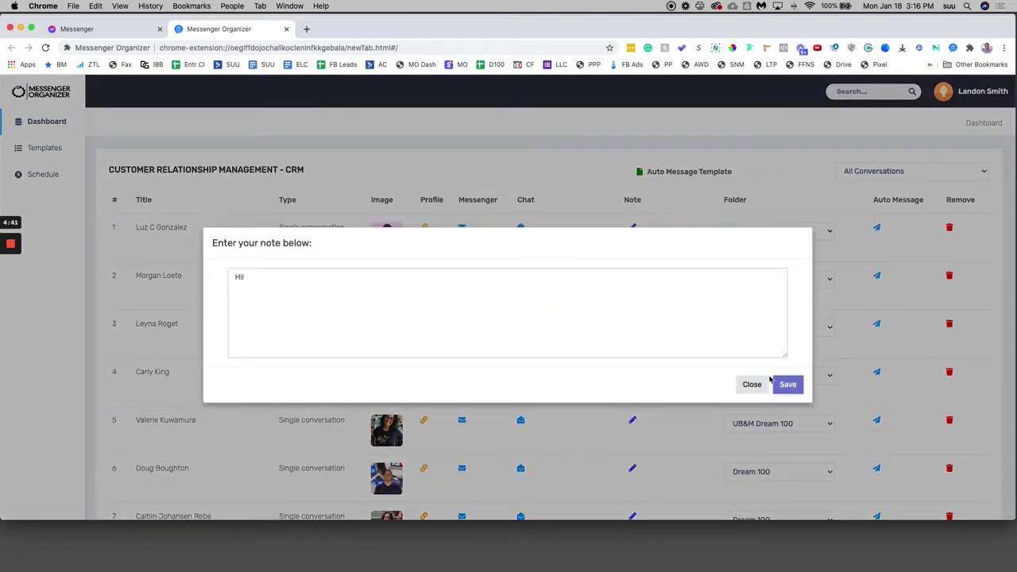
text(i!)
click(783, 385)
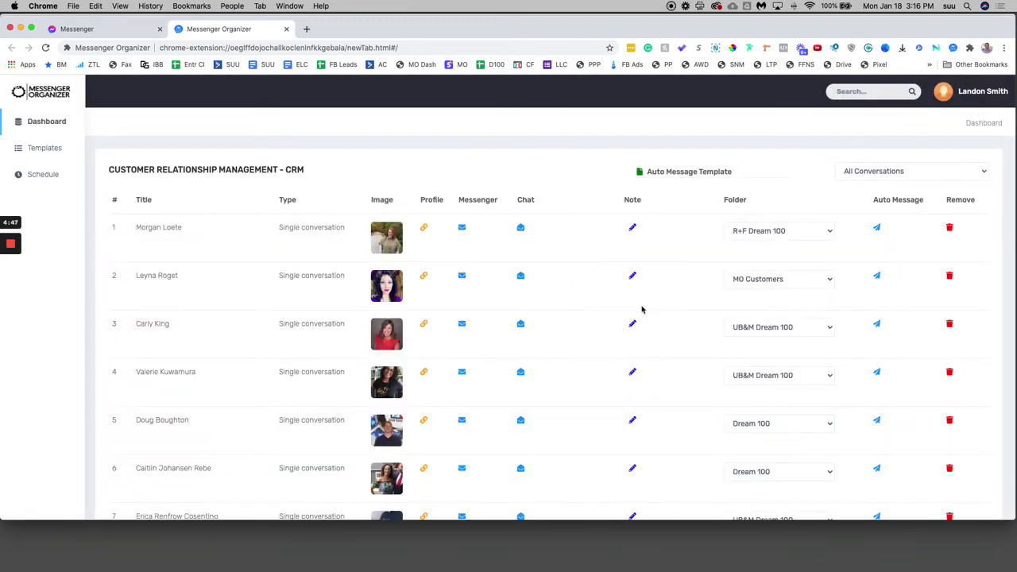
Look through the CRM lead list for the newly saved note and the notes on other leads.
scroll(584, 282, down, 10)
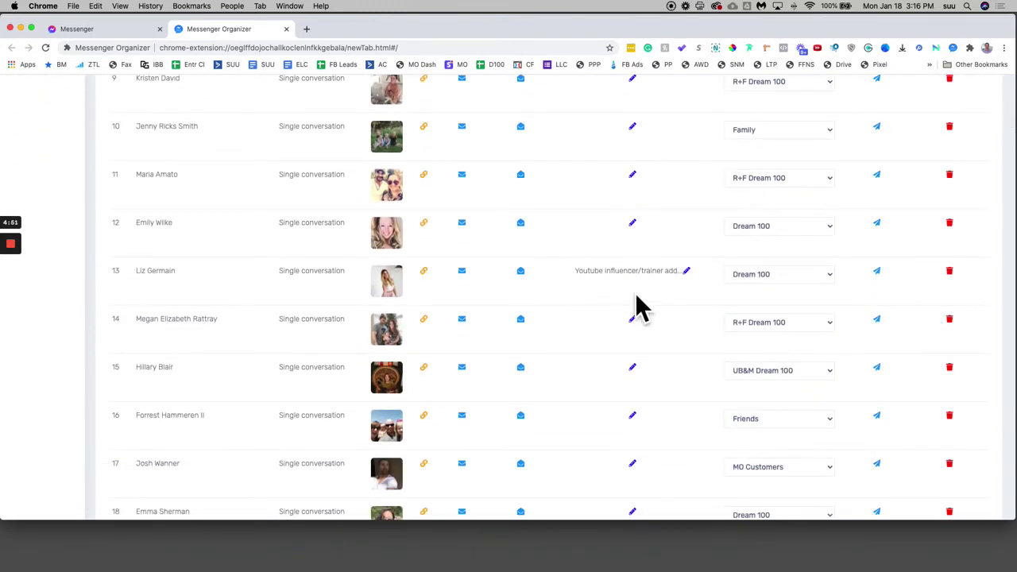
scroll(634, 270, down, 20)
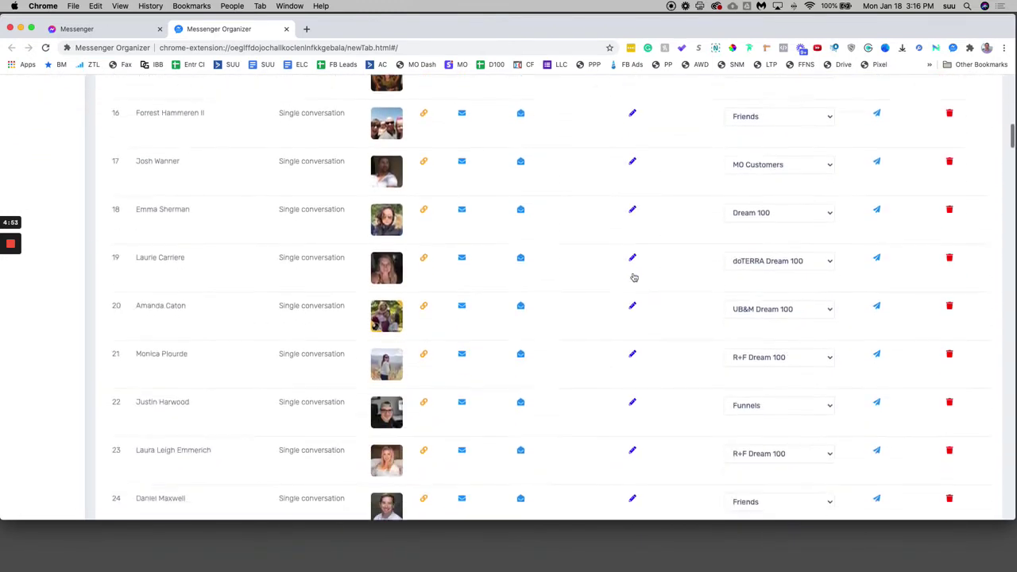
scroll(635, 274, down, 20)
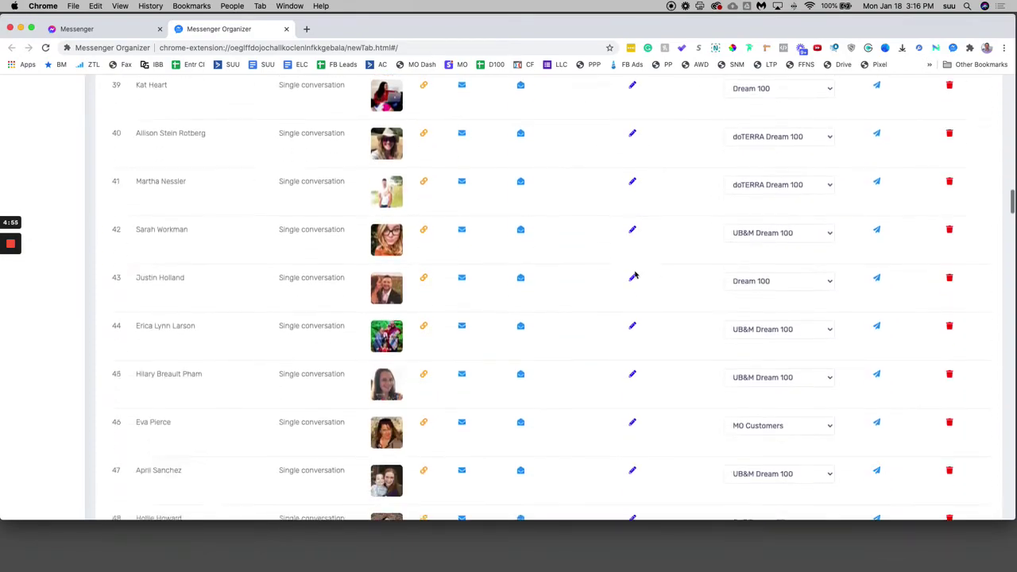
scroll(636, 275, down, 20)
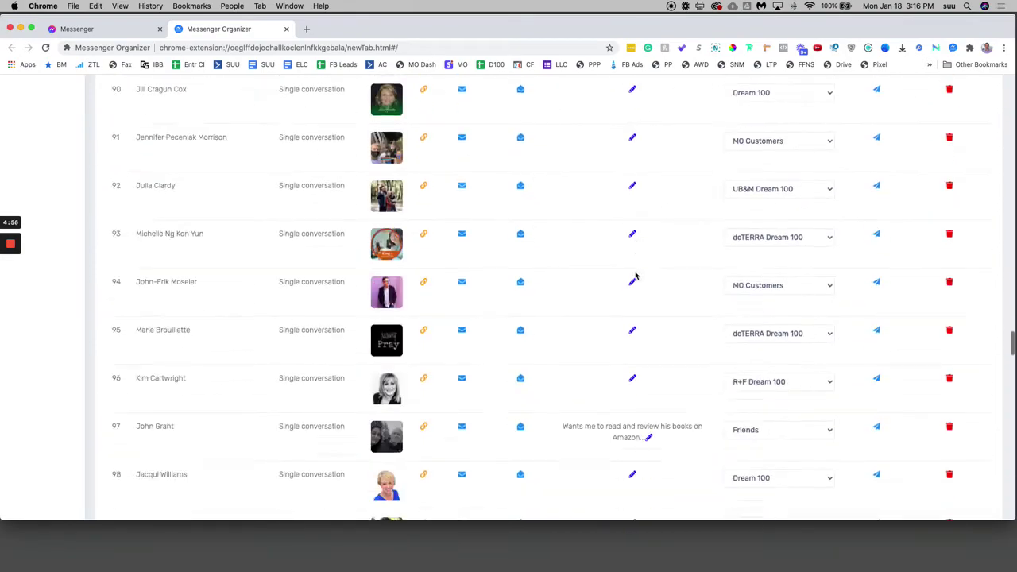
scroll(635, 275, down, 20)
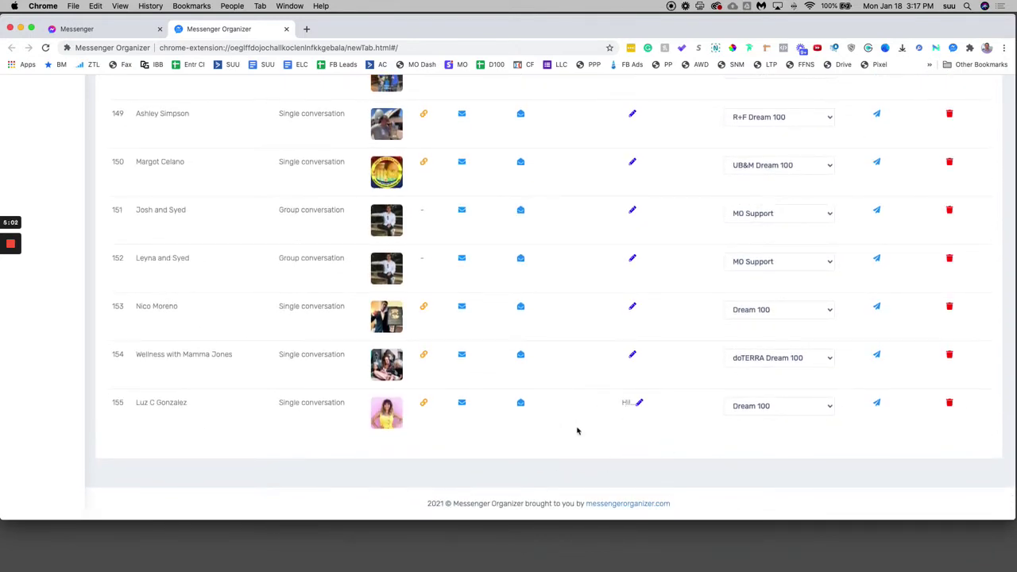
scroll(621, 427, up, 20)
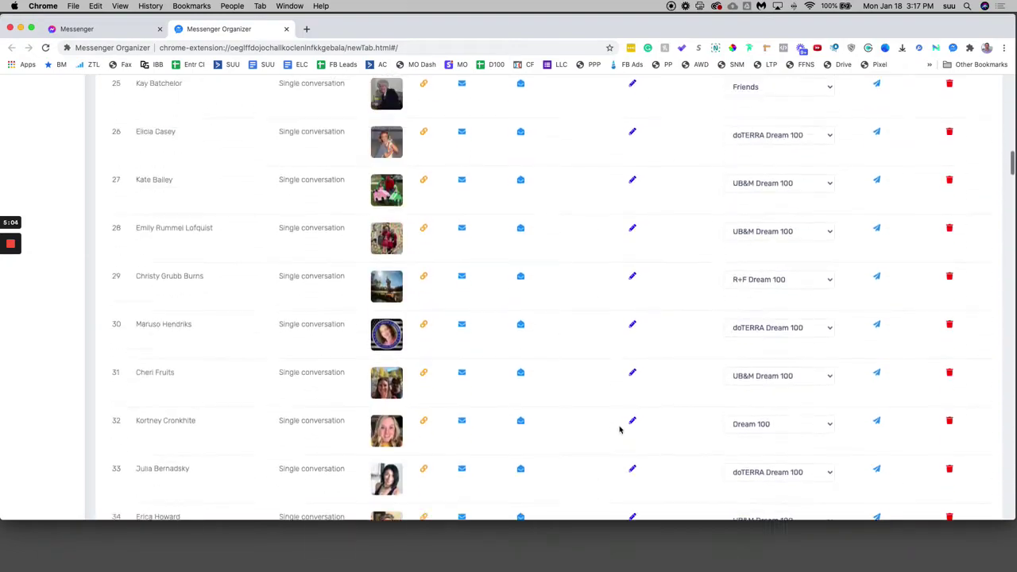
scroll(618, 432, down, 20)
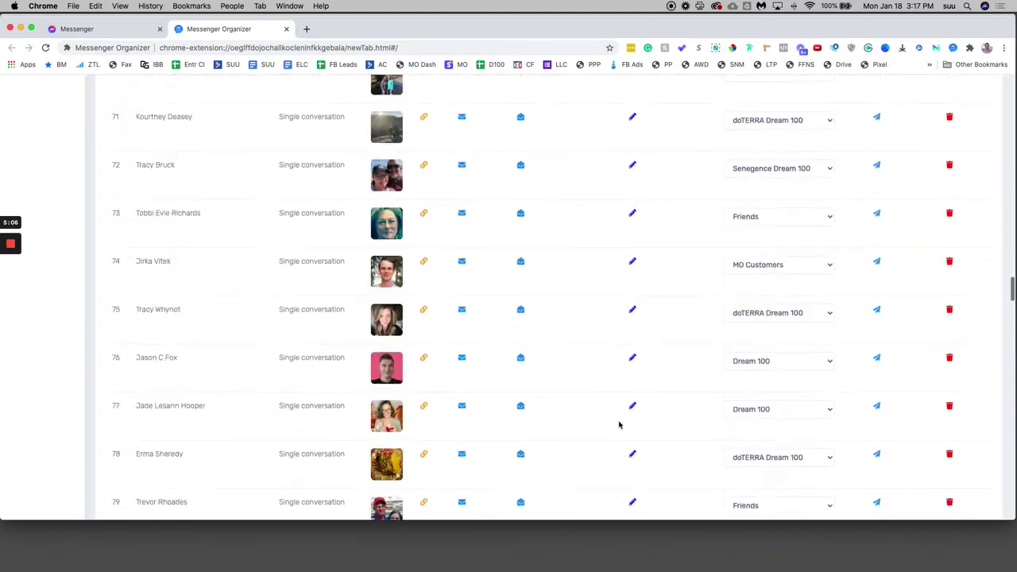
scroll(622, 427, down, 20)
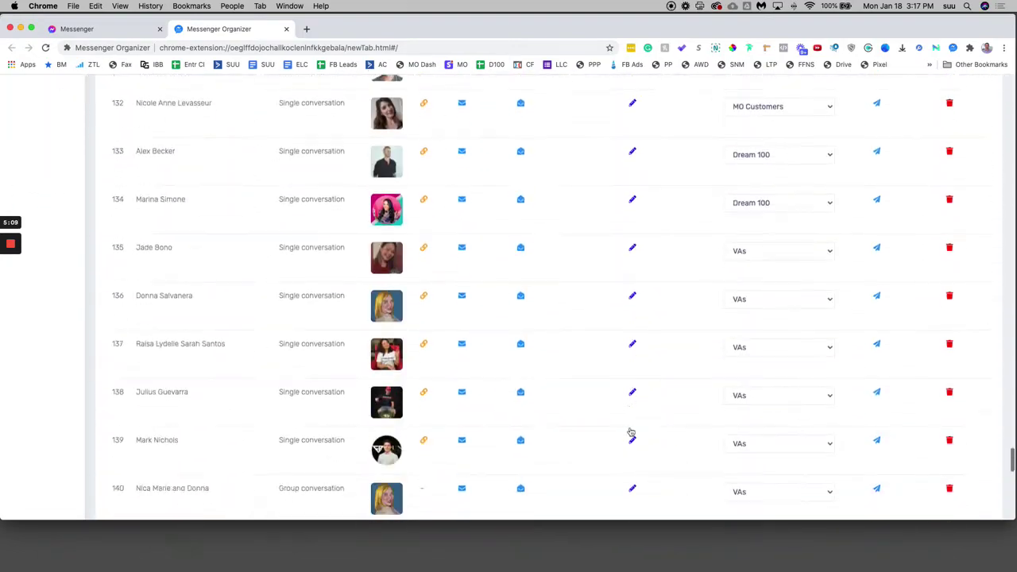
Move the last lead in the CRM list to the folder that comes between Funnels and CF.
scroll(627, 430, down, 3)
click(824, 408)
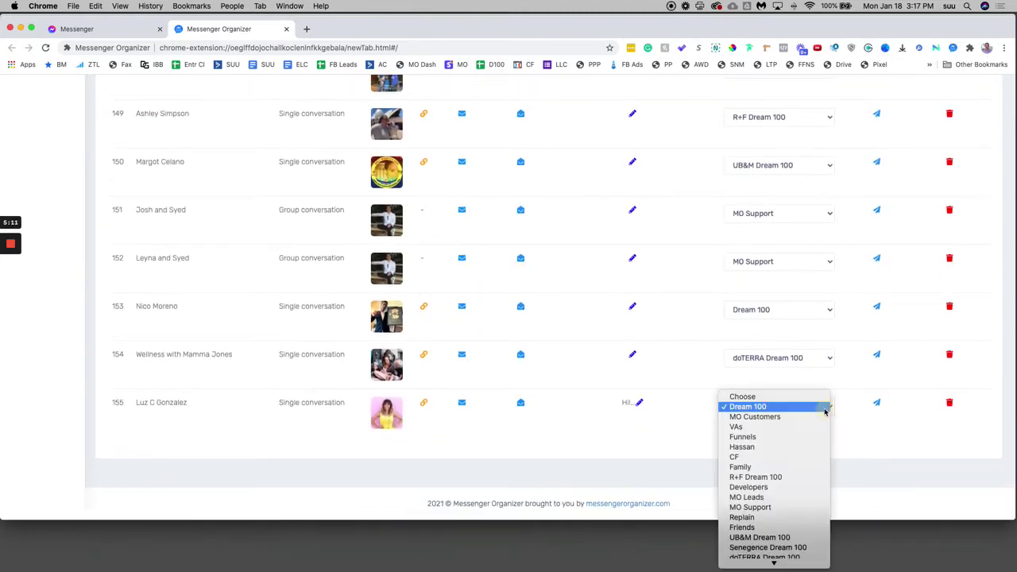
click(754, 447)
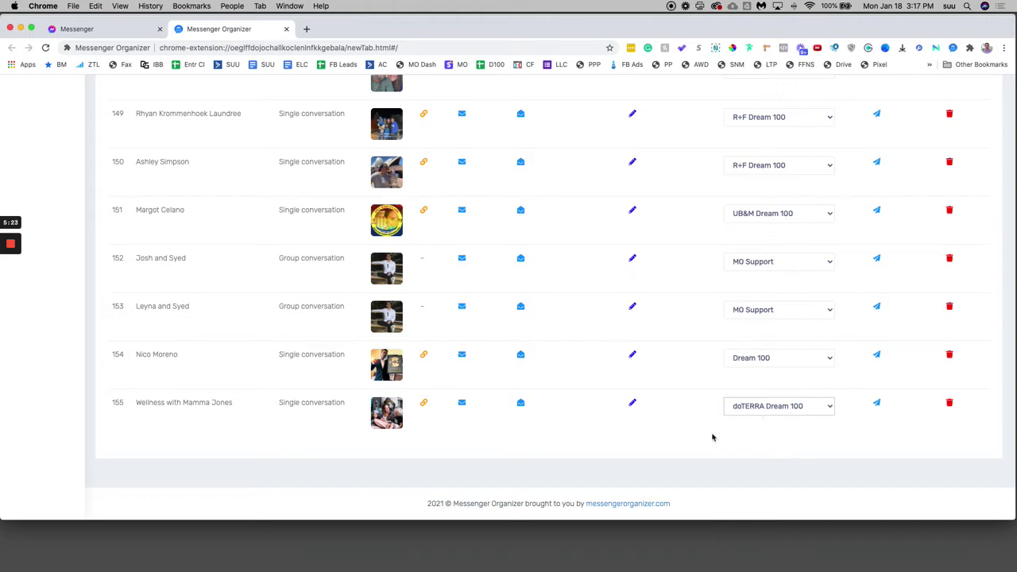
View the CRM's auto message template and close it without changing the text.
scroll(774, 420, up, 20)
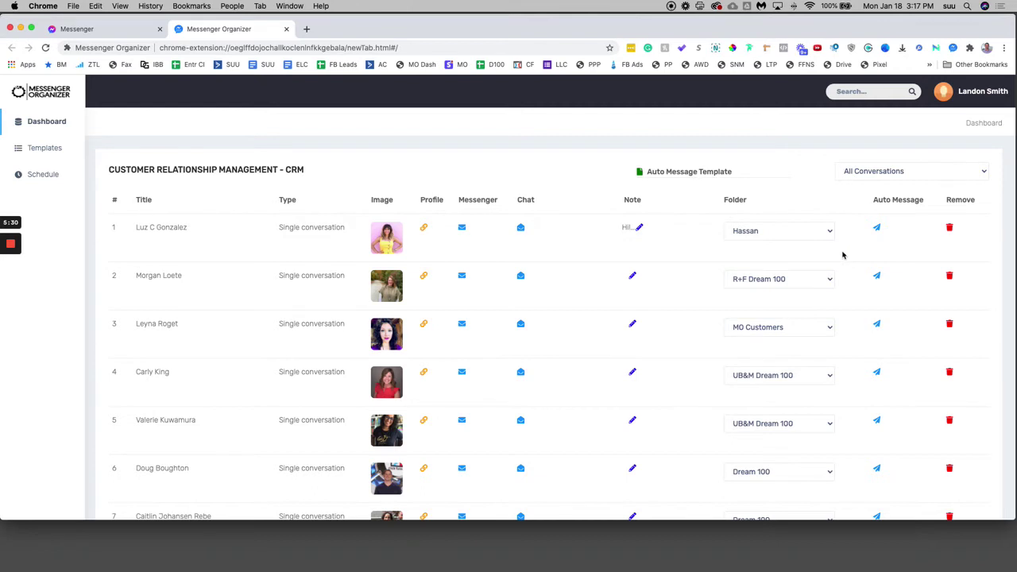
click(692, 175)
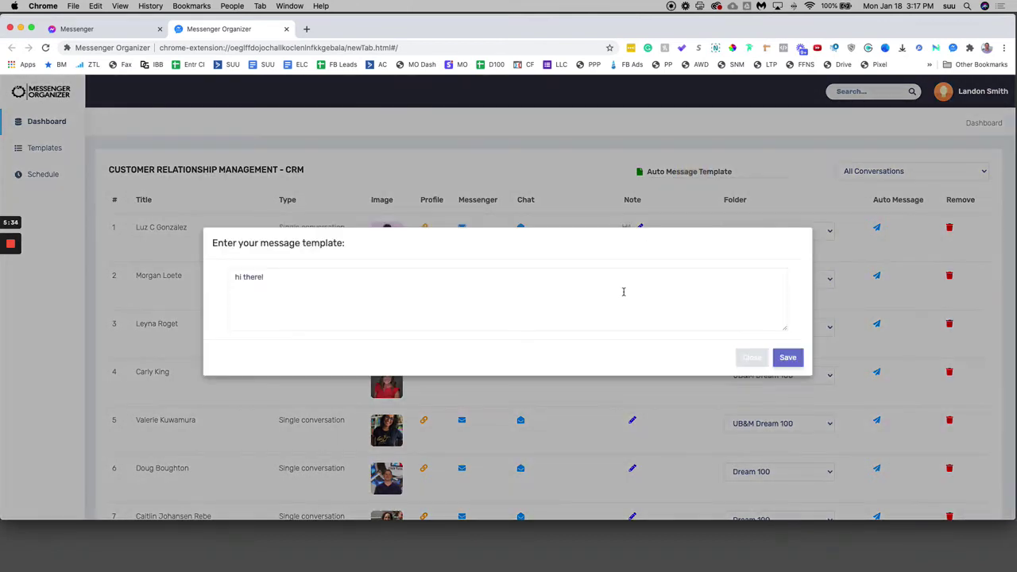
click(748, 359)
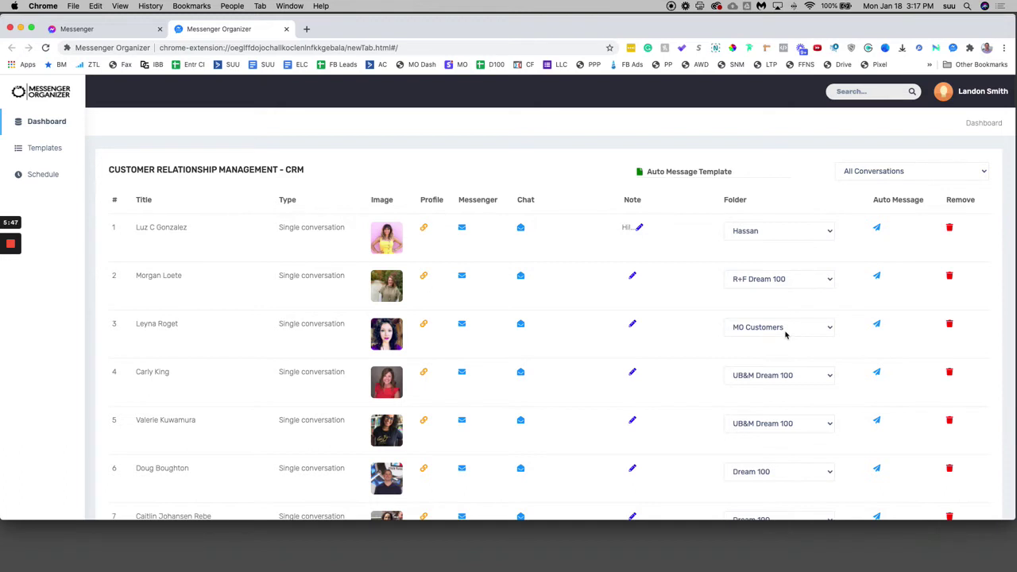
Move the first lead in the CRM list to the Dream 100 folder.
scroll(702, 317, down, 3)
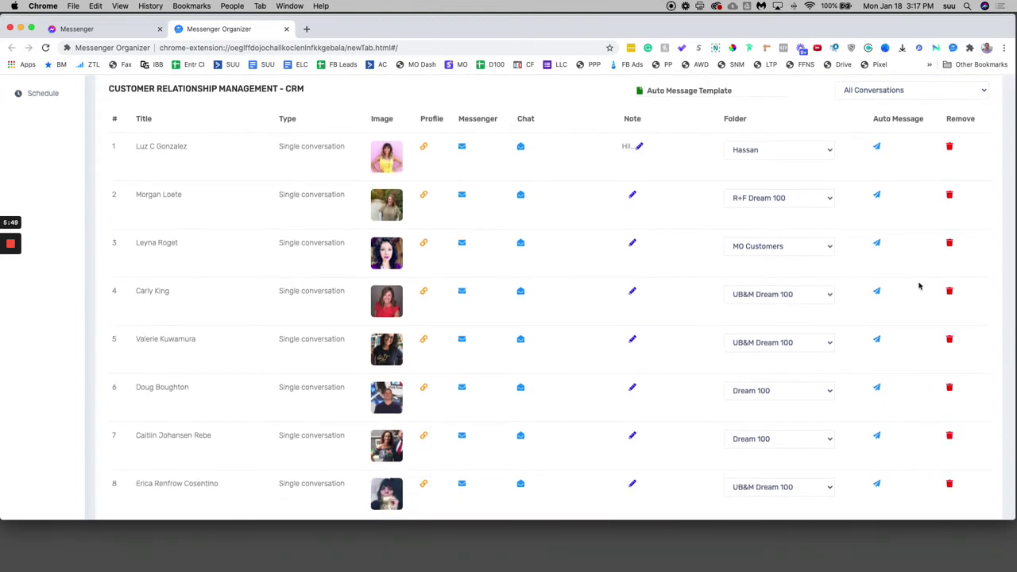
scroll(878, 290, up, 3)
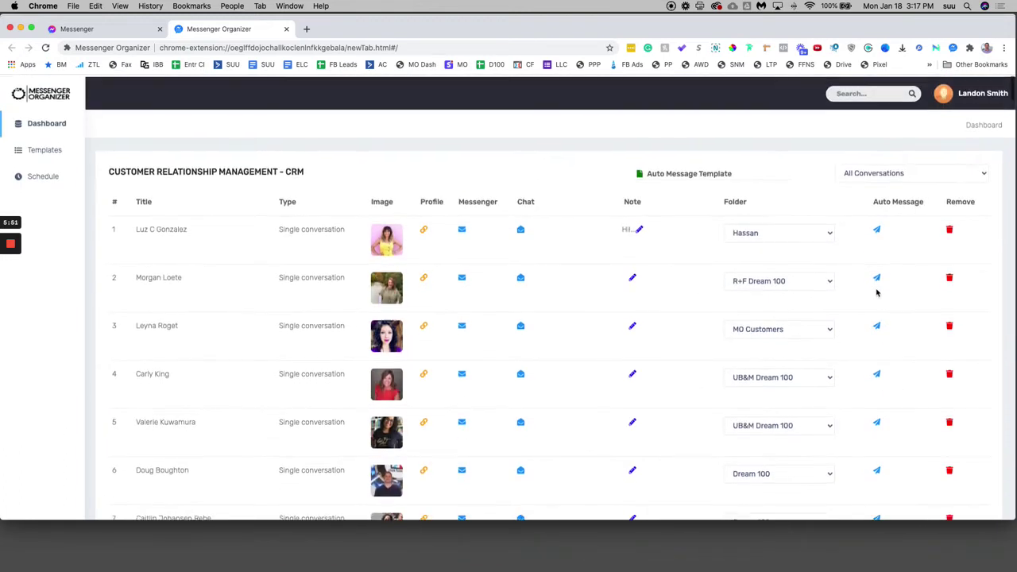
click(823, 231)
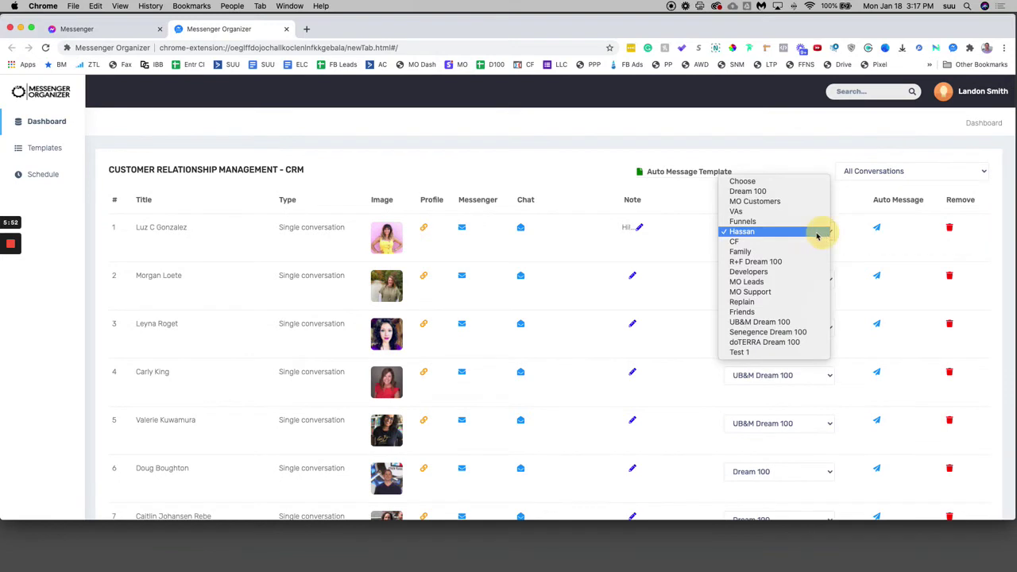
click(763, 193)
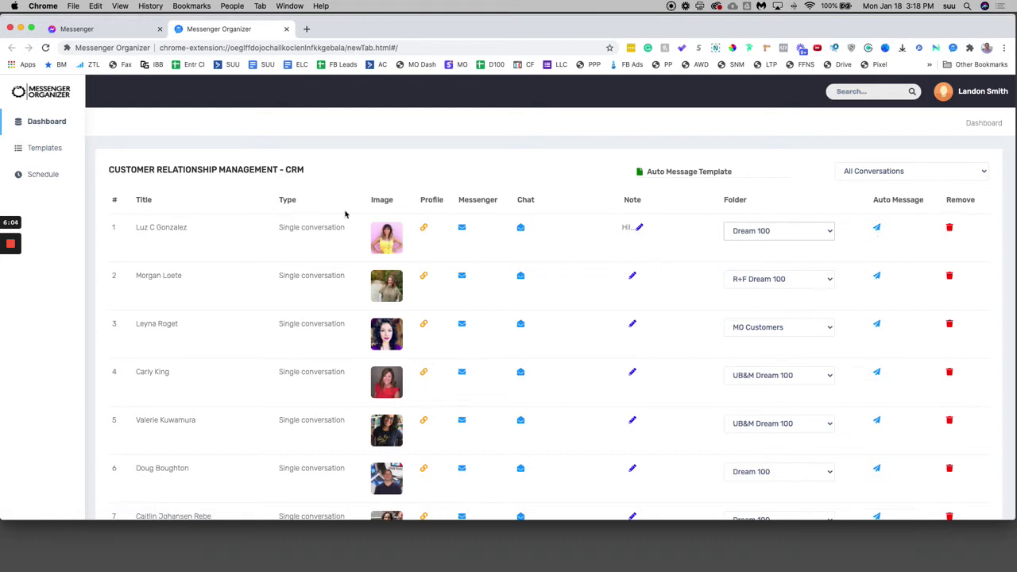
Add a new auto message template reading "Hi there! Let's talk soon..." and save it.
click(40, 149)
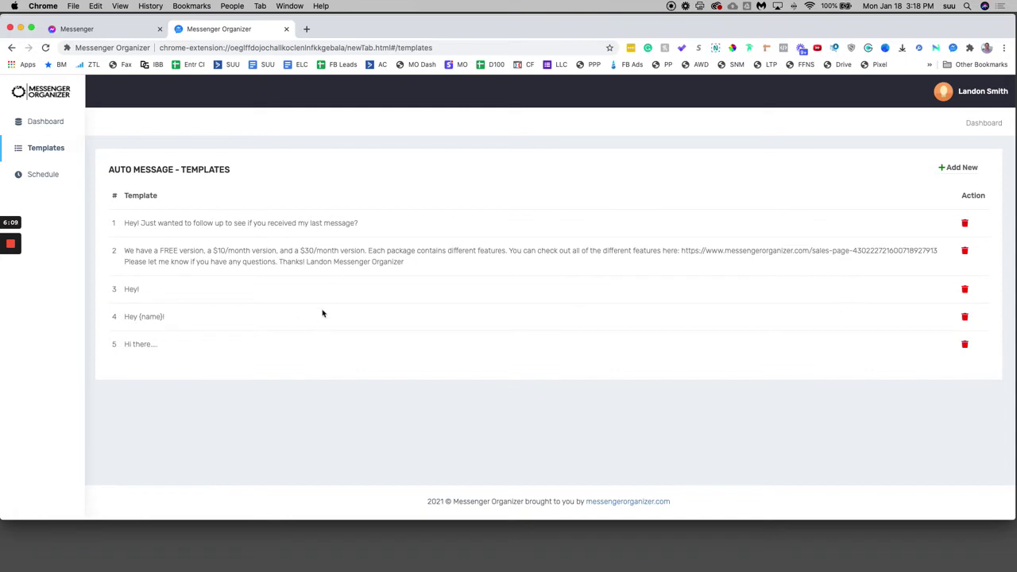
click(953, 167)
click(445, 298)
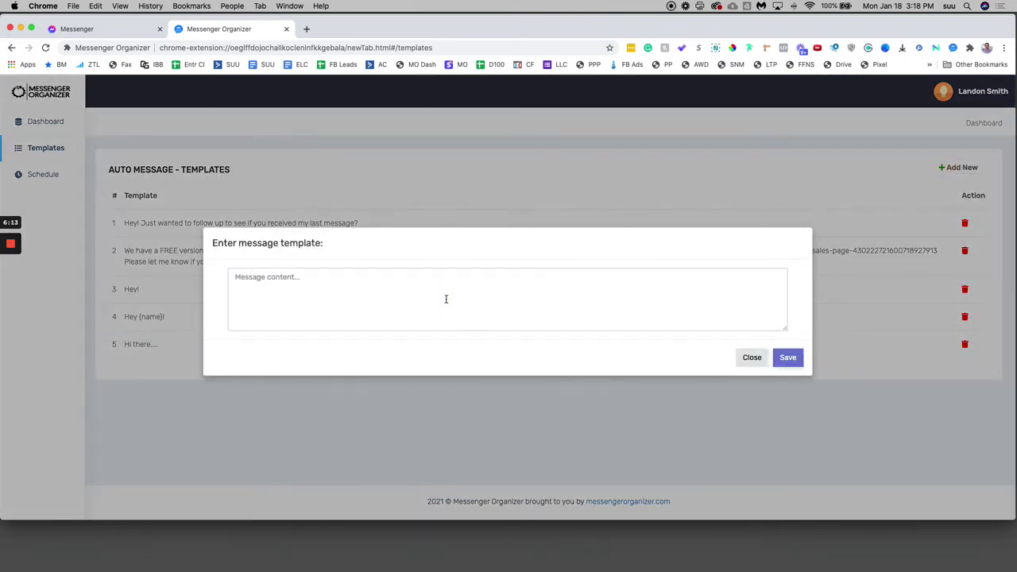
text(Hi there! Let's talk soon...)
click(786, 358)
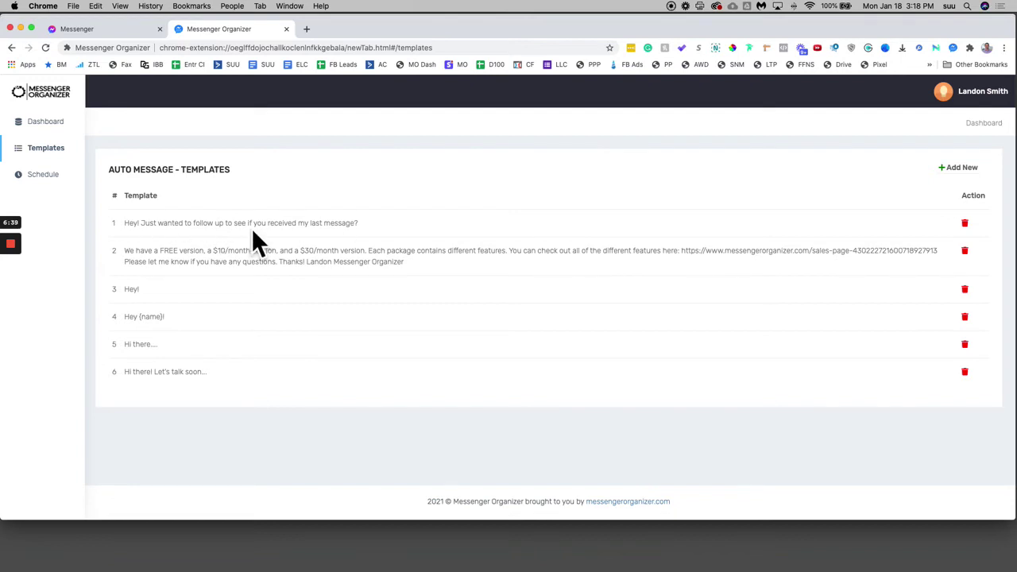
Schedule the "Hey! Just wanted to follow up" template for the folder between Funnels and CF, and clear the automation message queue.
click(55, 179)
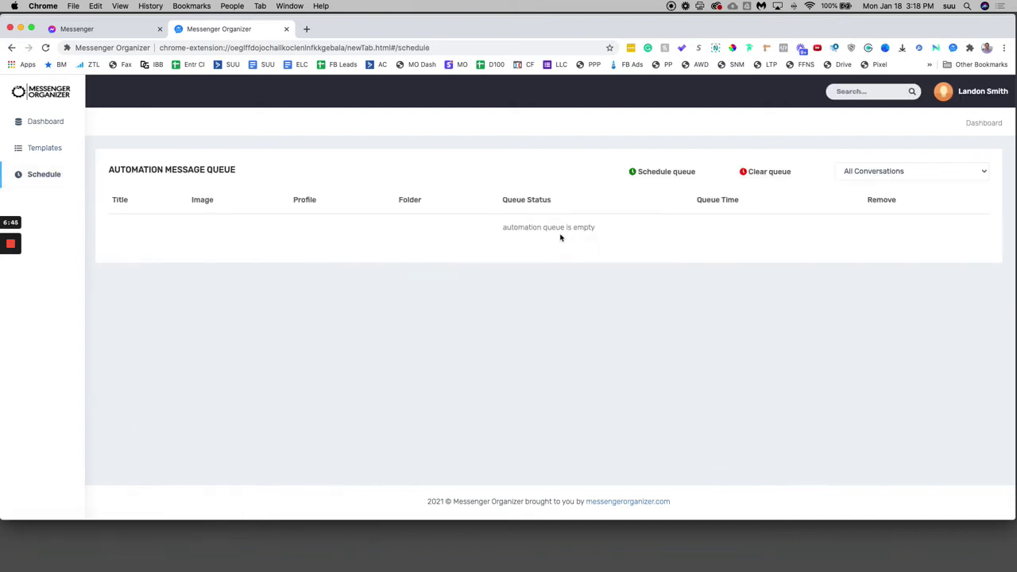
click(668, 174)
click(464, 278)
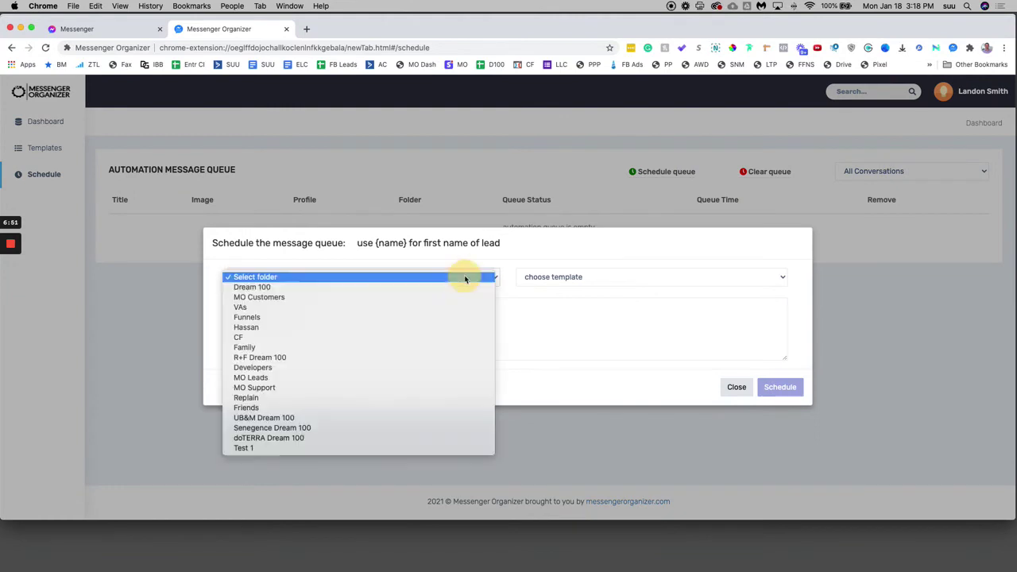
click(385, 327)
click(627, 278)
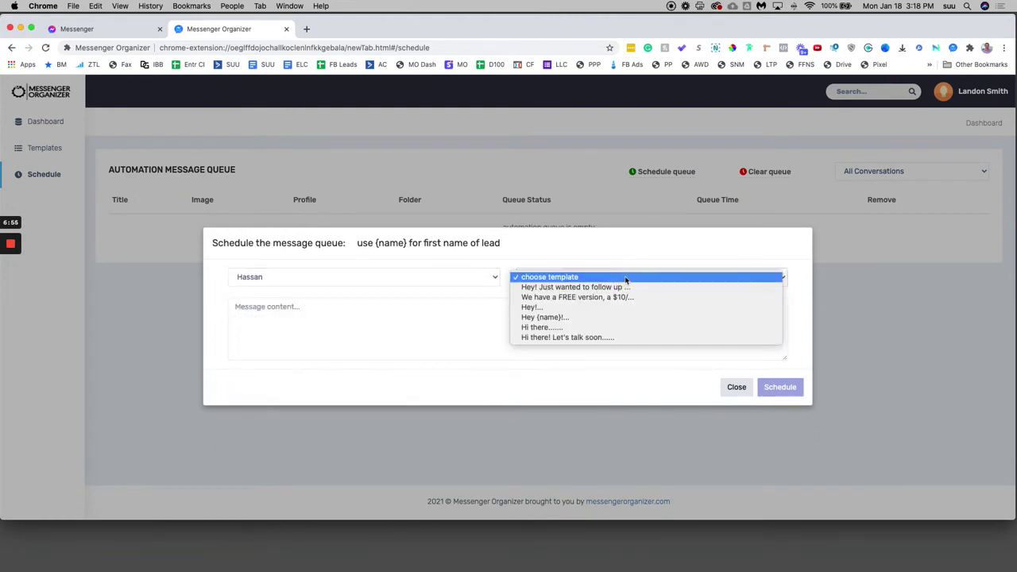
click(592, 290)
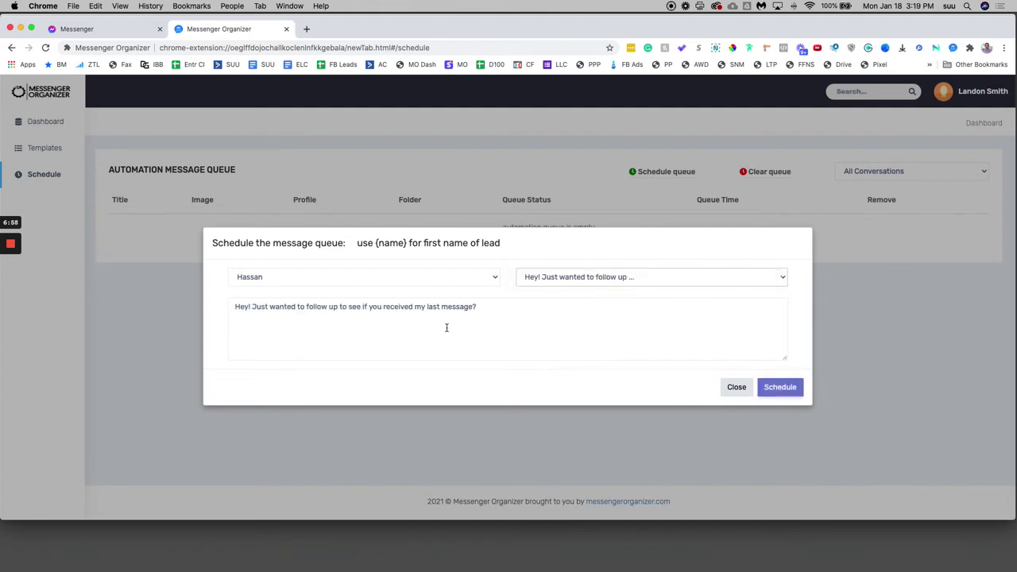
click(769, 390)
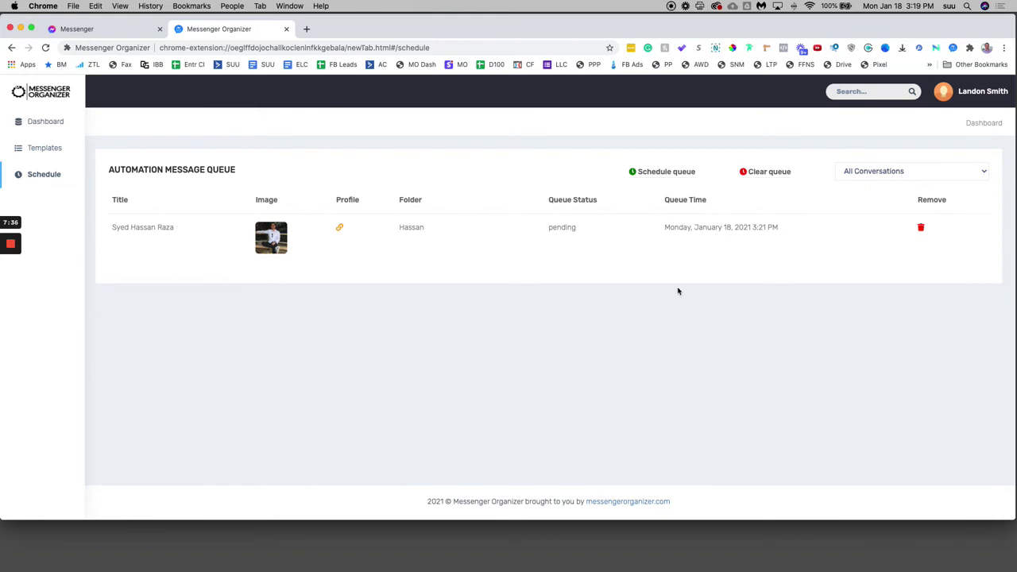
click(758, 175)
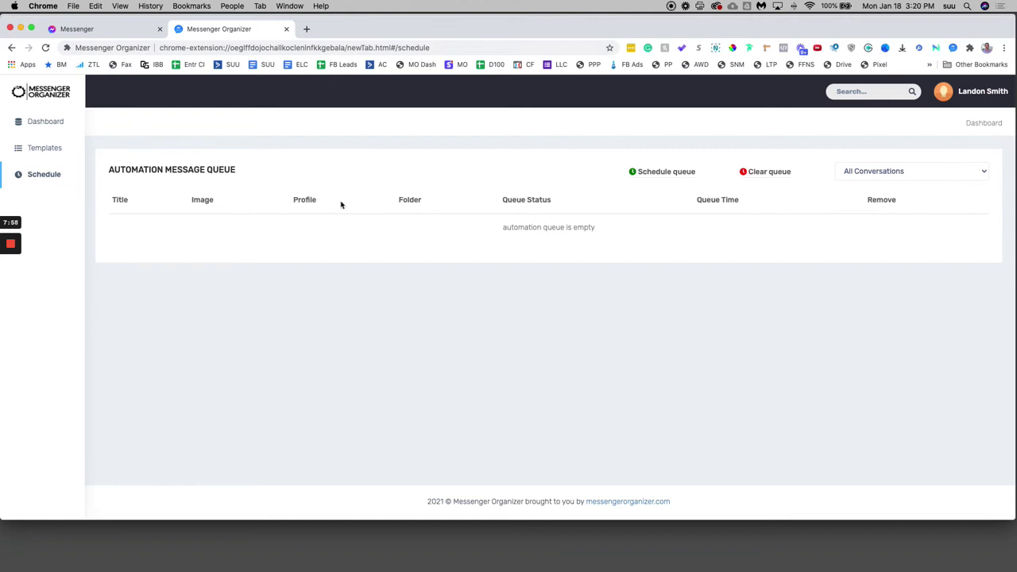
Review the CRM dashboard, the message templates and the schedule page, and return to the dashboard.
click(54, 127)
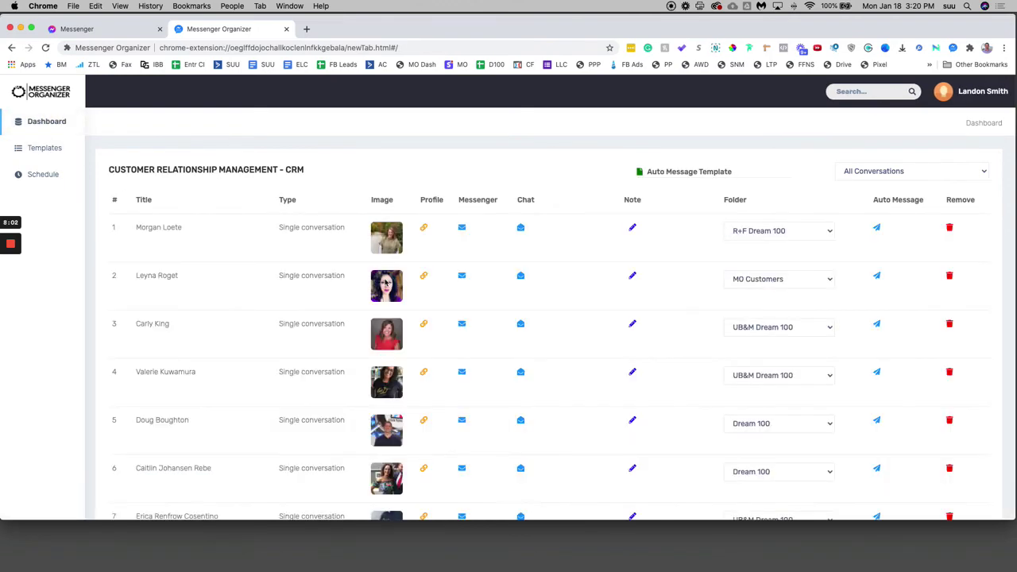
scroll(472, 307, down, 3)
scroll(472, 307, up, 3)
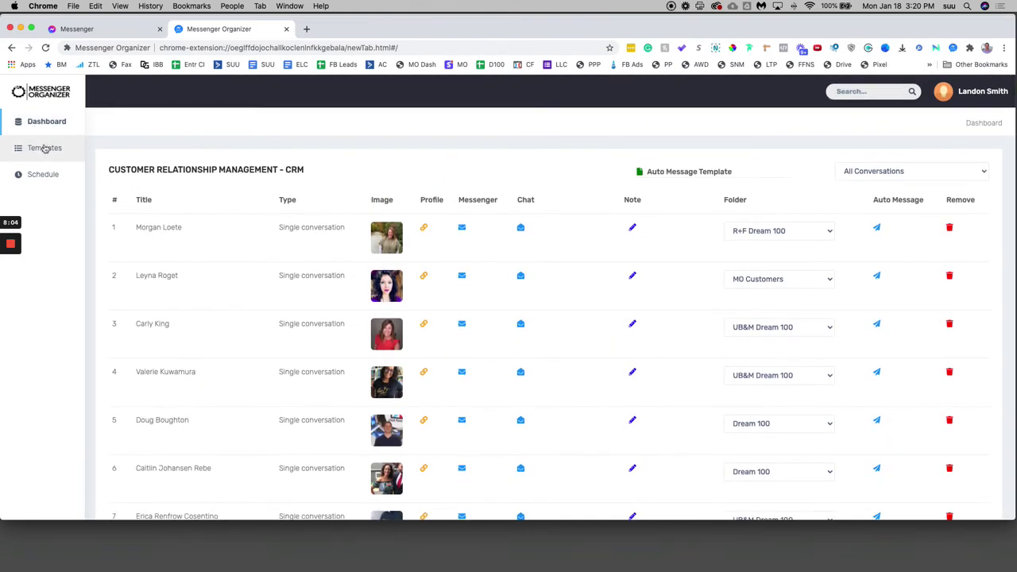
click(60, 150)
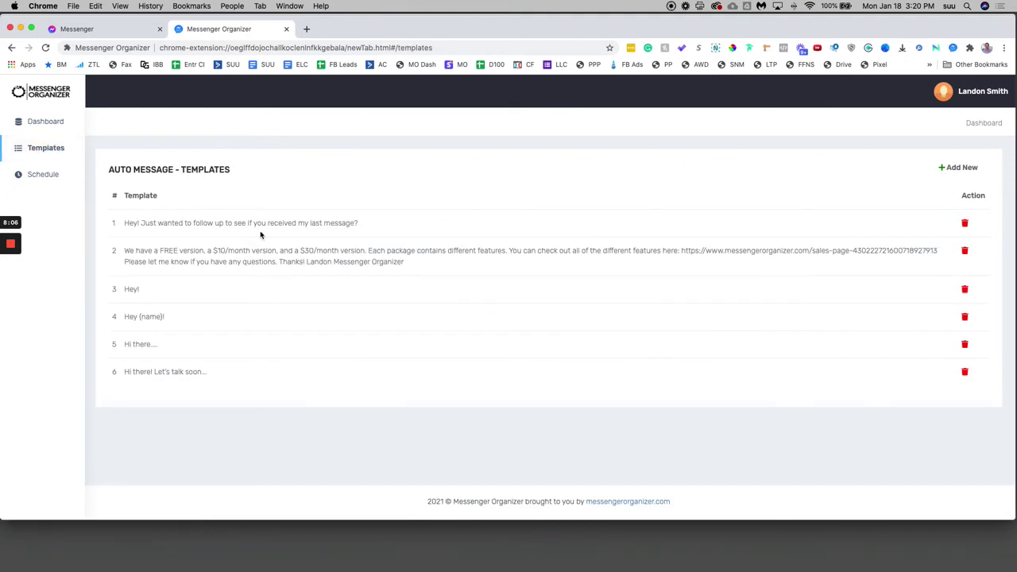
click(32, 173)
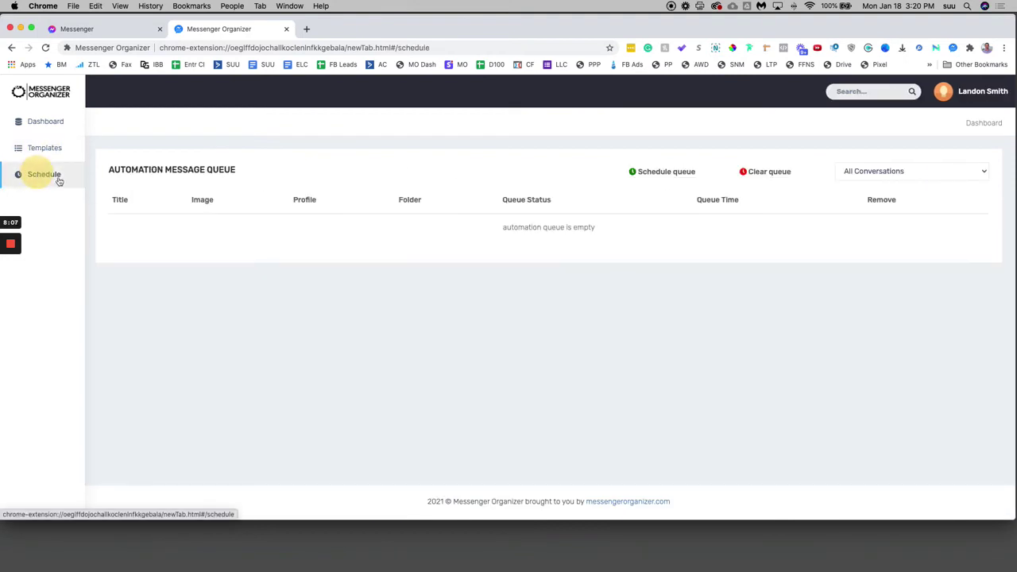
click(60, 126)
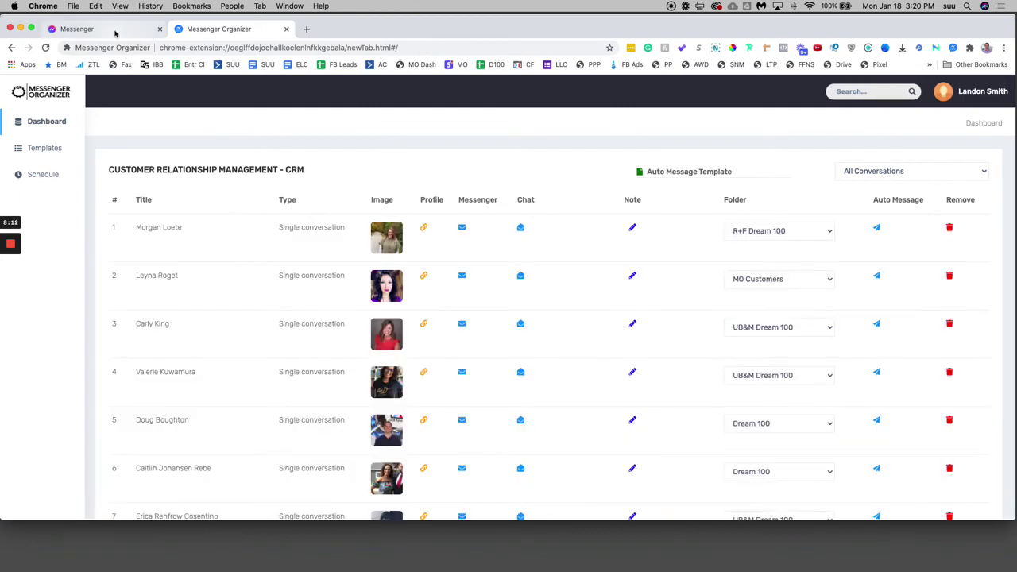
Switch to Messenger, open the Messenger Organizer extension, and browse the leads in the doTERRA Dream 100 folder.
click(111, 30)
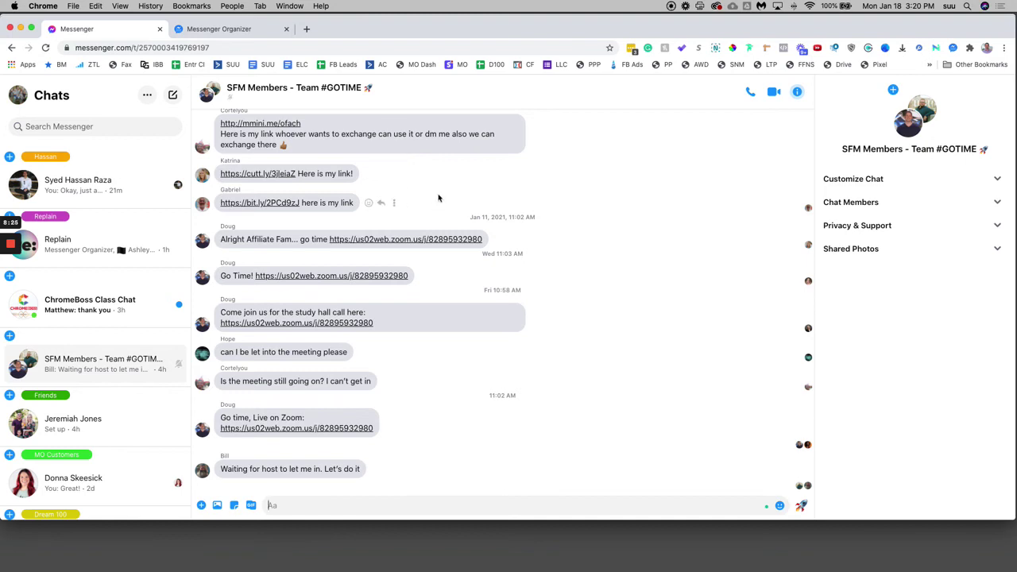
click(953, 48)
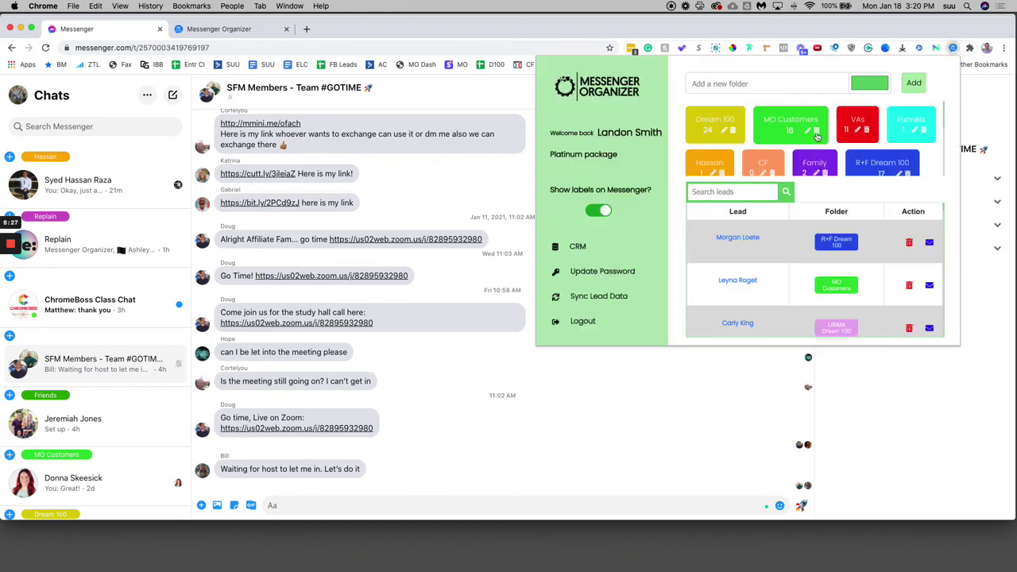
scroll(788, 133, down, 3)
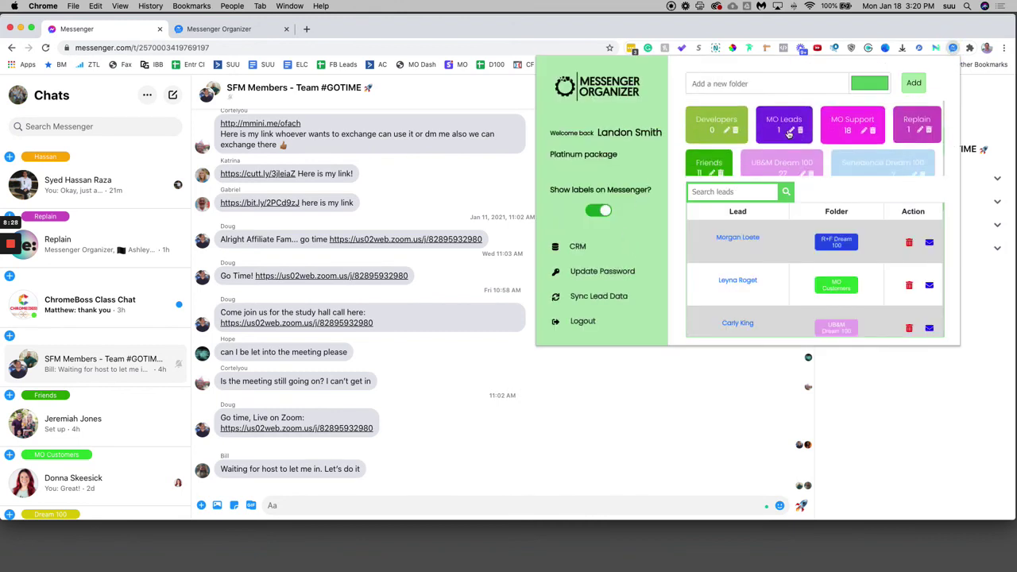
click(721, 157)
scroll(798, 251, down, 3)
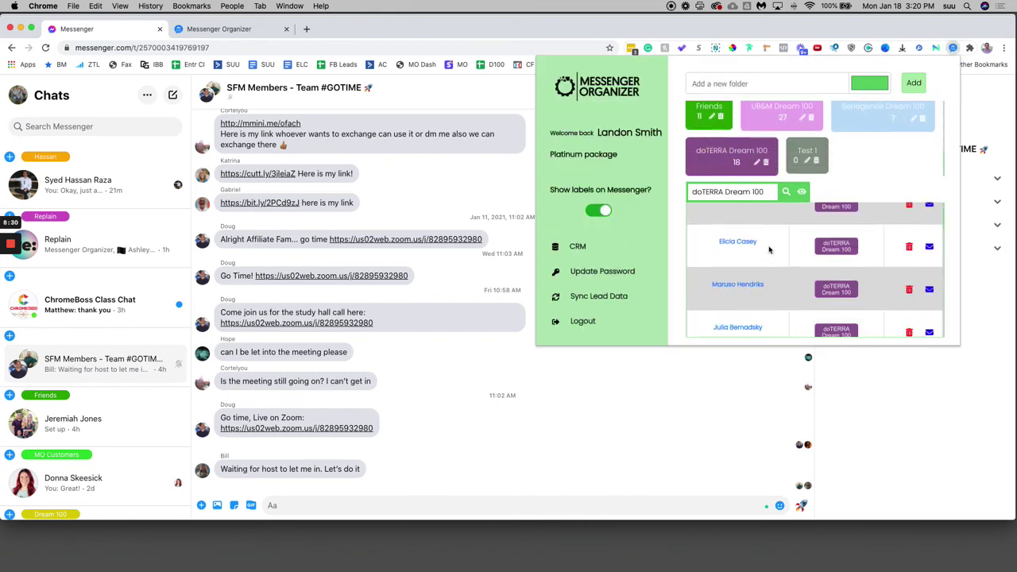
scroll(798, 251, up, 2)
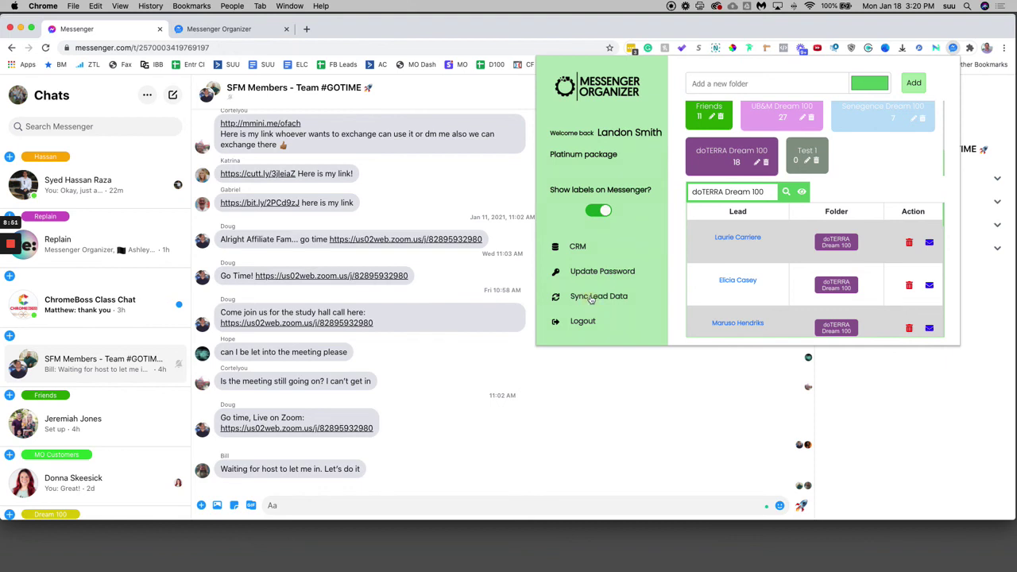
Sync the lead data from the Messenger Organizer extension and dismiss the confirmation.
click(587, 297)
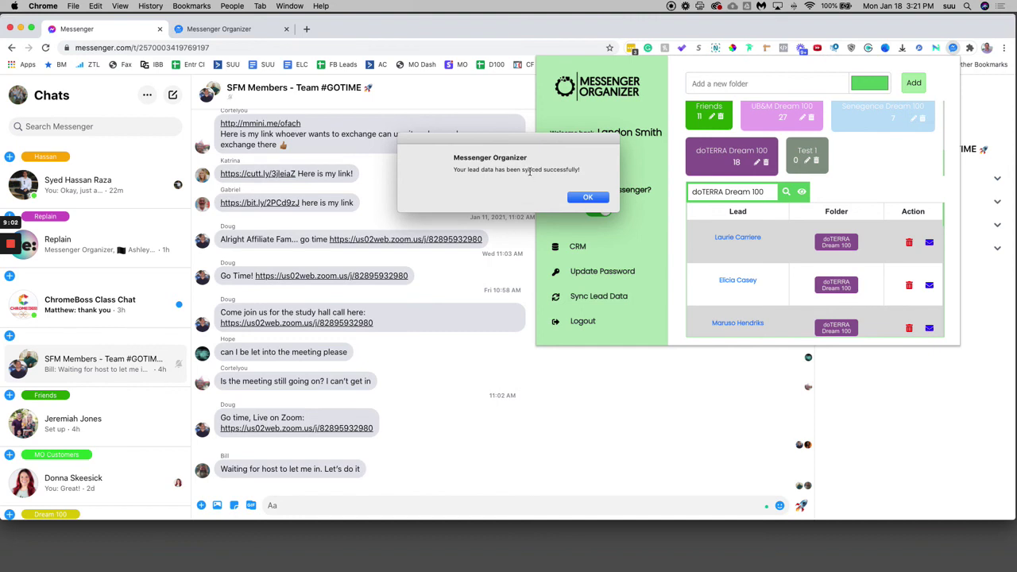
click(583, 200)
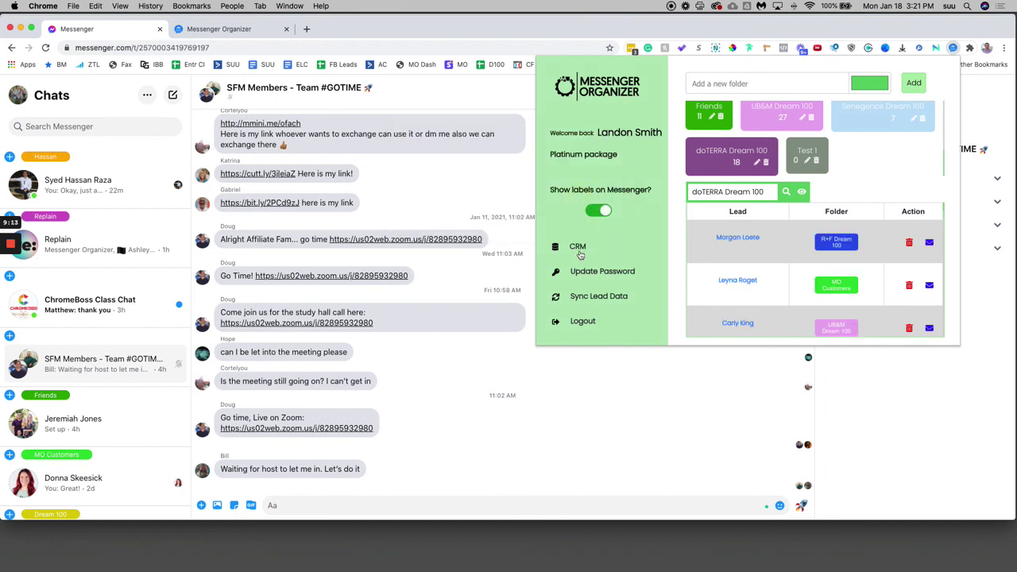